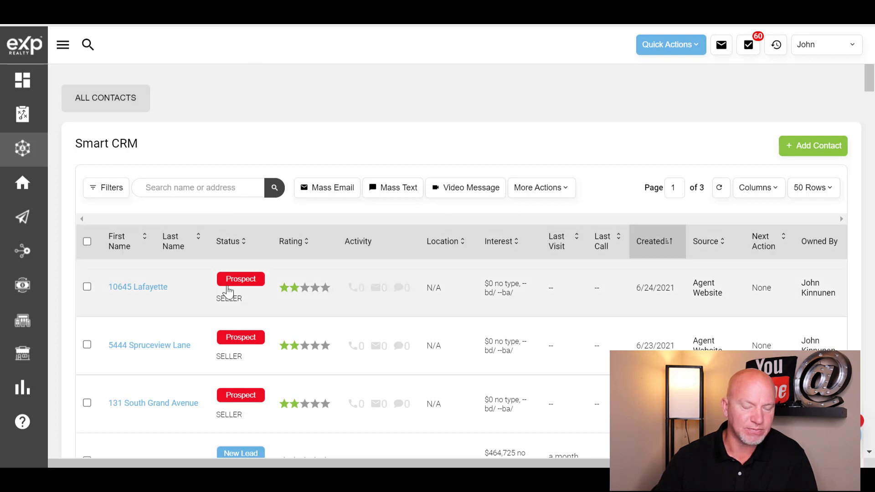
Step: Open a blank Add Contact form from the Smart CRM Quick Actions menu
mouse_move(21, 160)
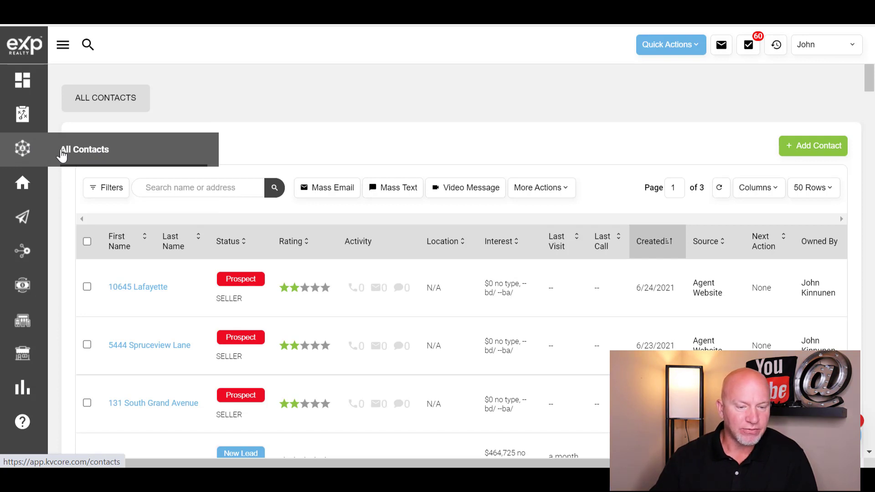
click(64, 45)
click(187, 46)
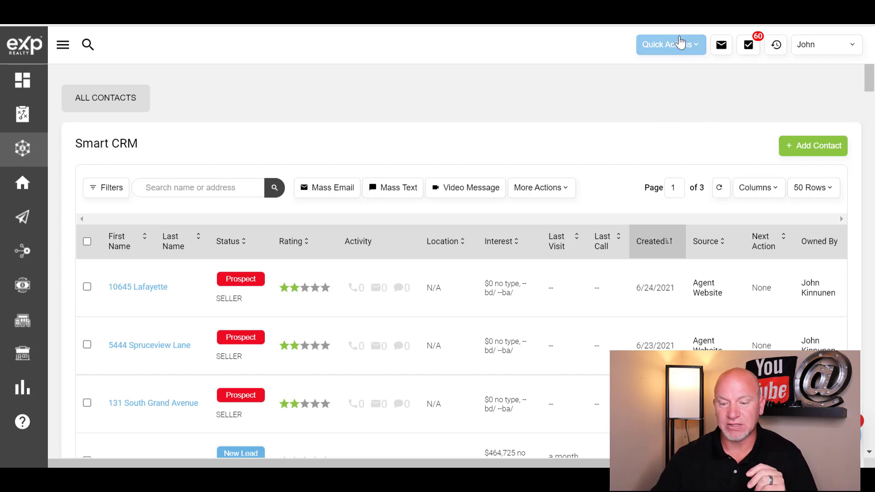
click(698, 53)
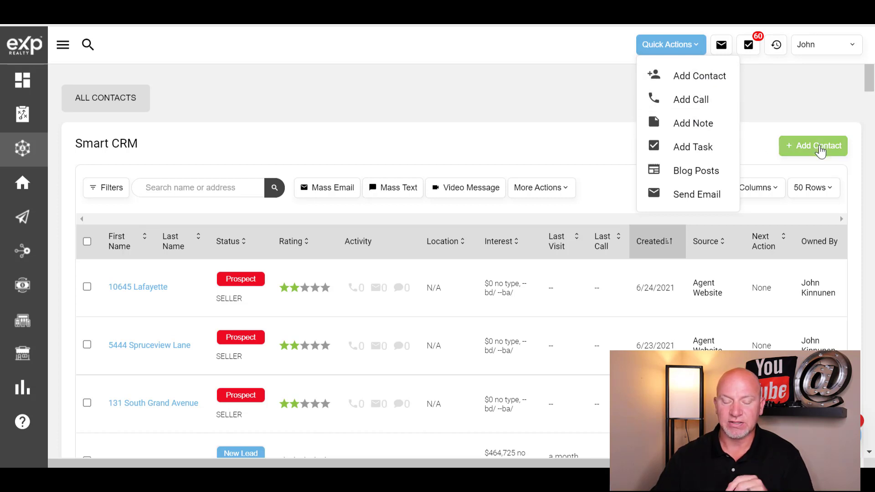
click(819, 145)
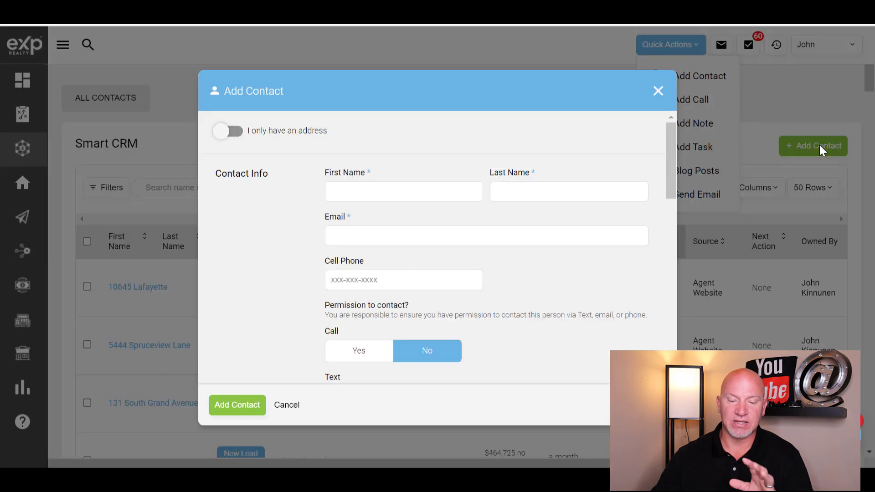
Step: Enter the contact's first name and last name in the Add Contact form
click(400, 189)
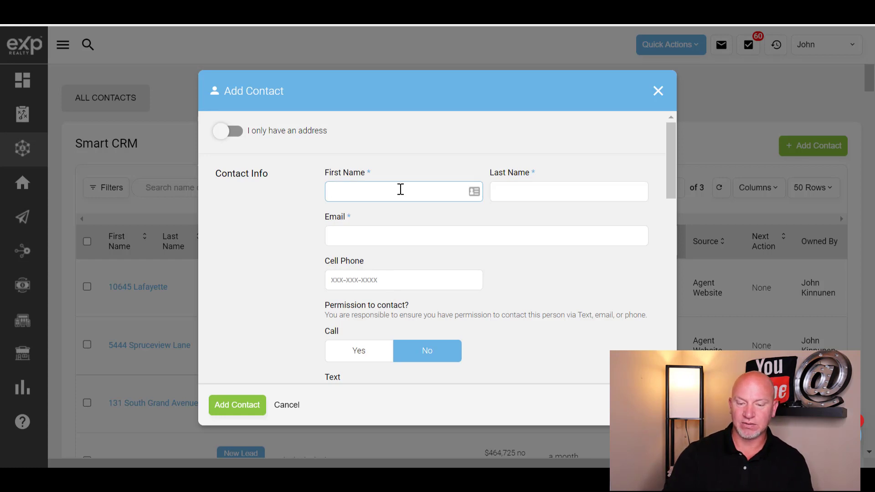
key(Tab)
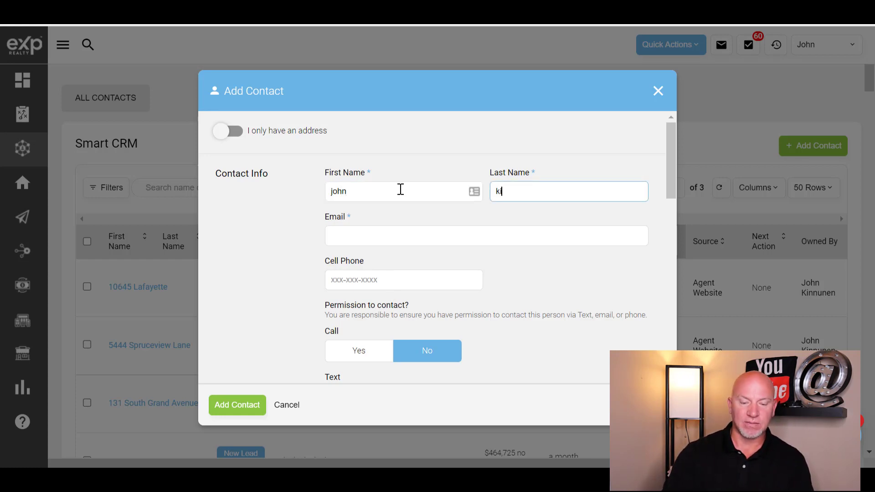
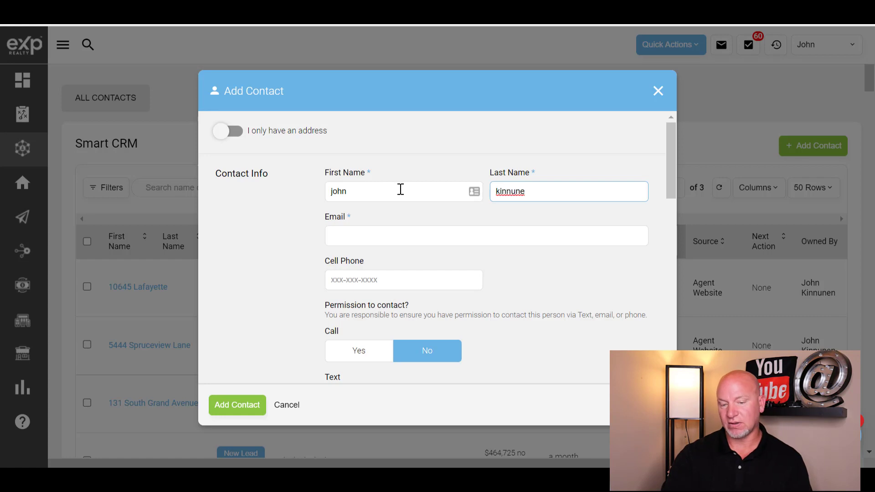
Step: Add the contact's e-mail address and cell phone number
key(Tab)
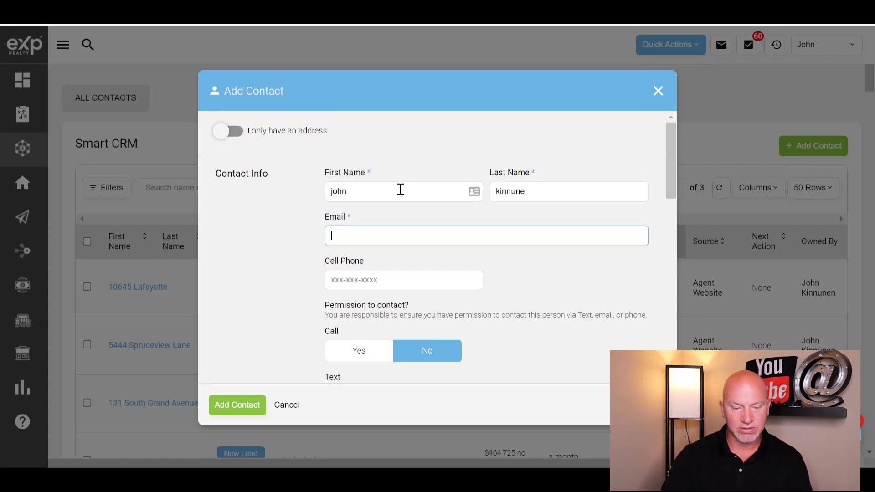
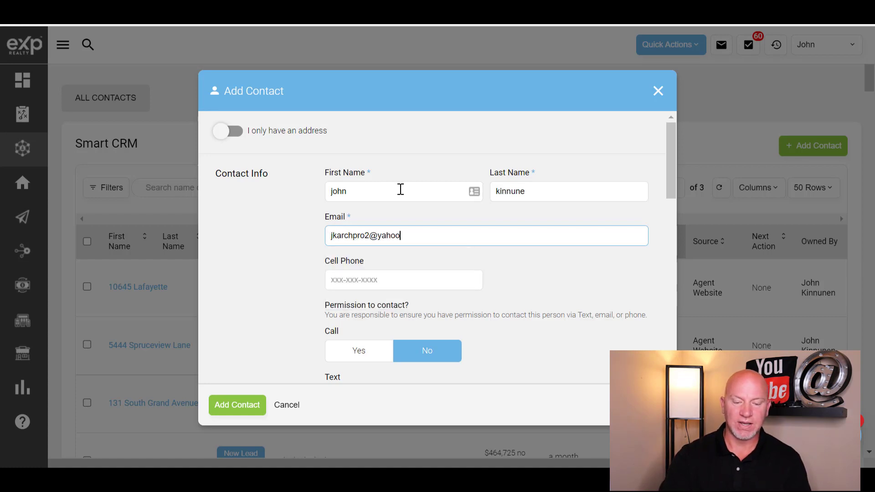
key(Tab)
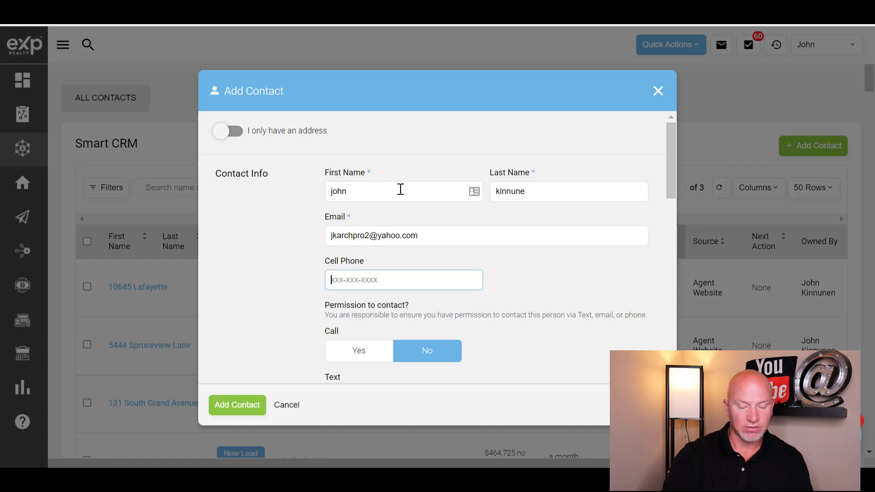
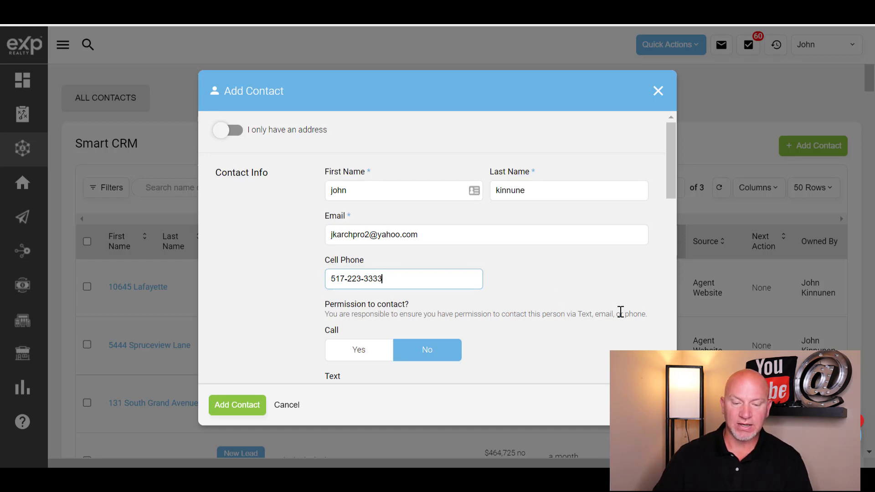
scroll(619, 311, down, 3)
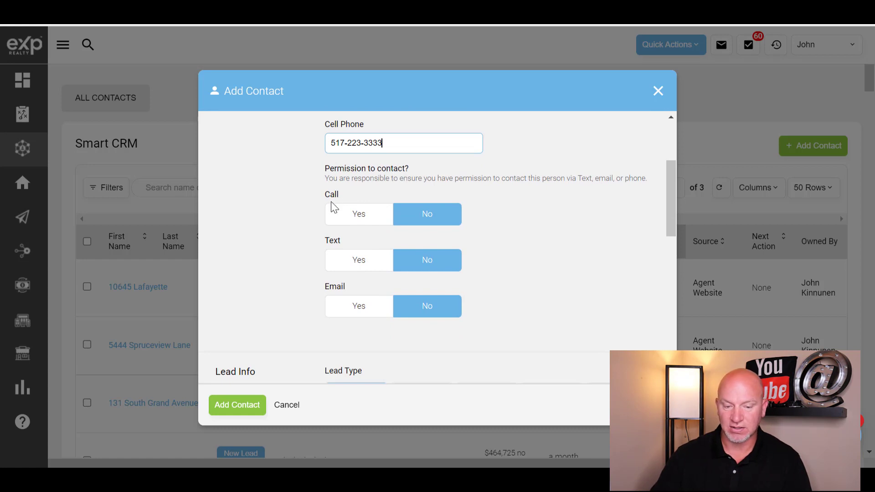
Step: Set Call, Text and Email permissions to Yes, leaving Lead Type as Buyer
click(350, 217)
click(360, 266)
click(349, 306)
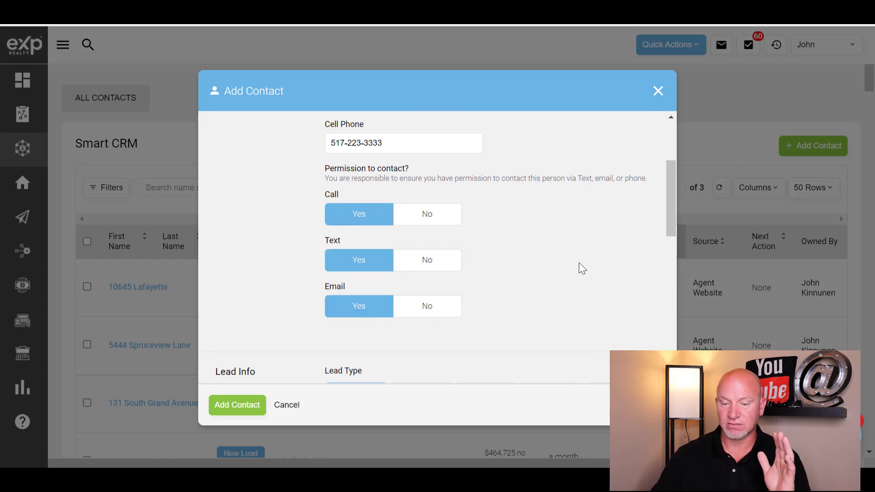
scroll(588, 232, down, 3)
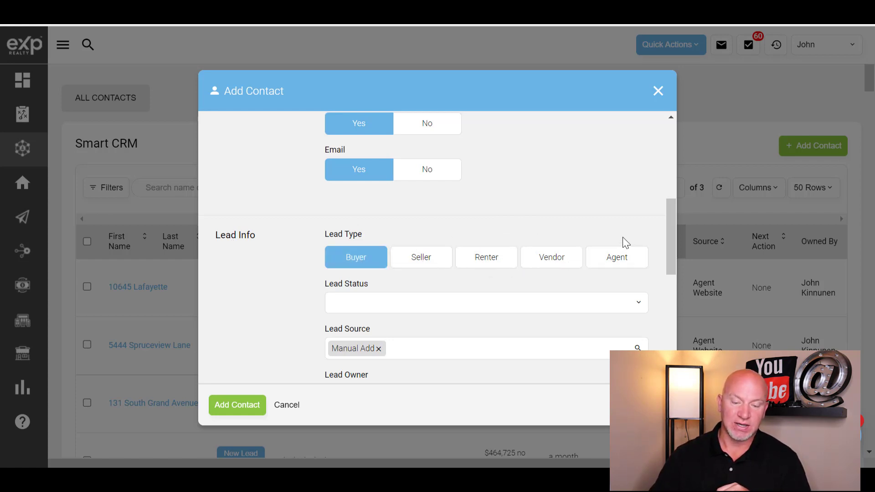
scroll(534, 123, down, 3)
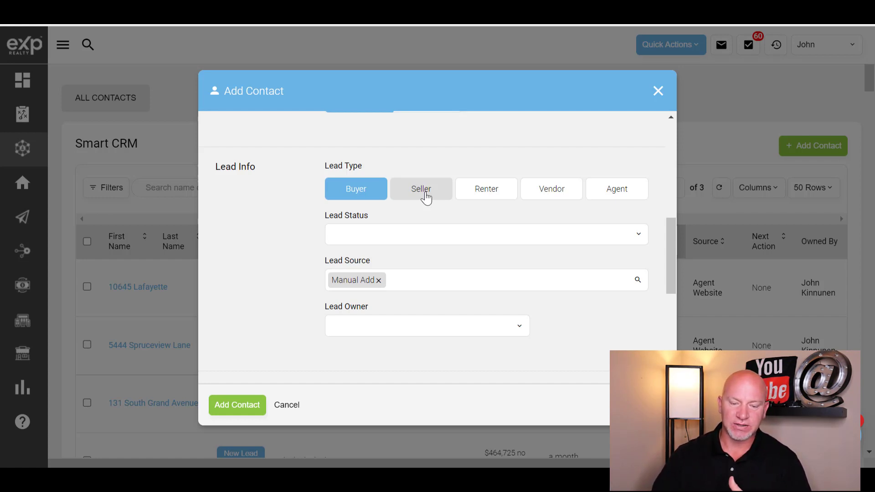
Step: Keep Lead Type as Buyer, set Lead Status to New Lead, and make the agent Lead Owner
click(357, 197)
click(352, 192)
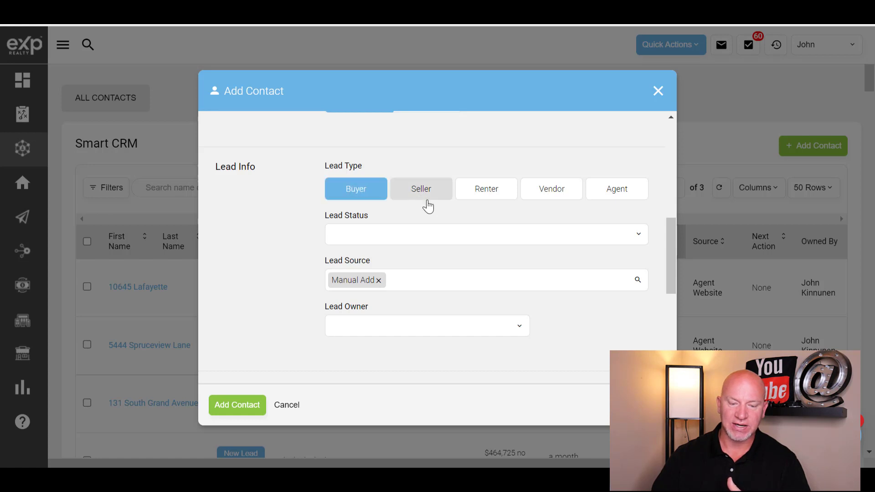
scroll(442, 219, down, 3)
click(454, 171)
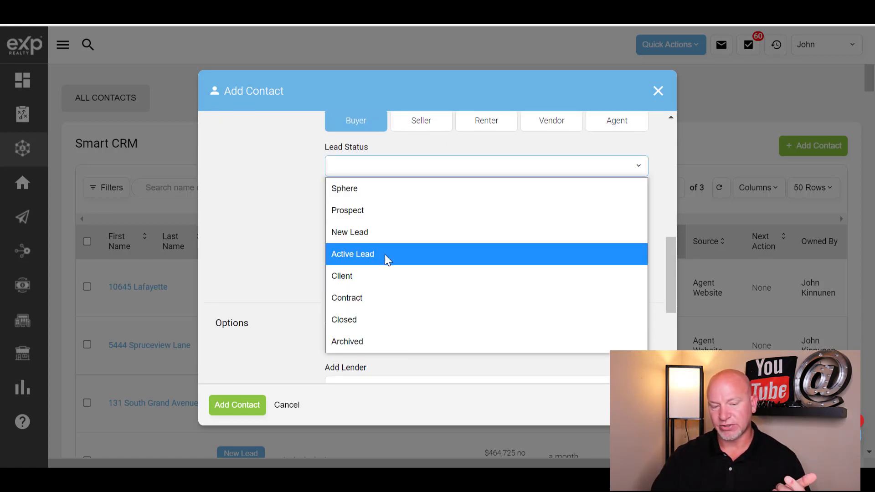
click(358, 235)
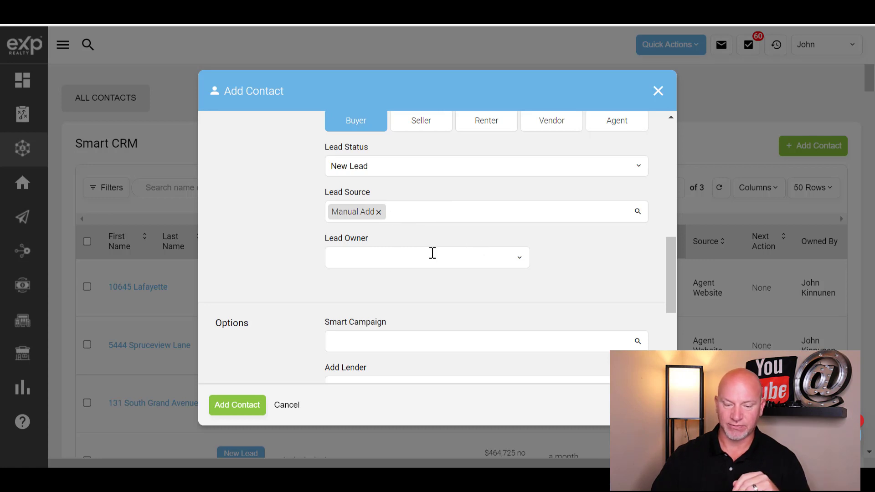
click(522, 258)
click(361, 302)
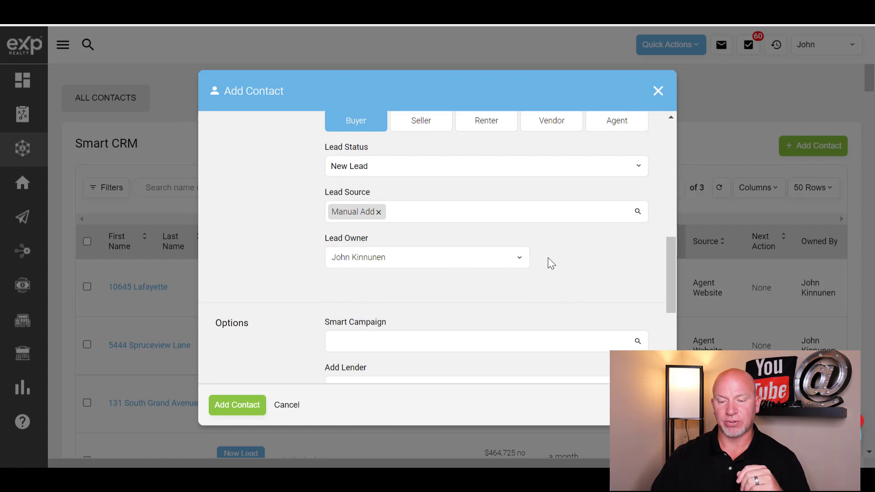
scroll(579, 253, down, 3)
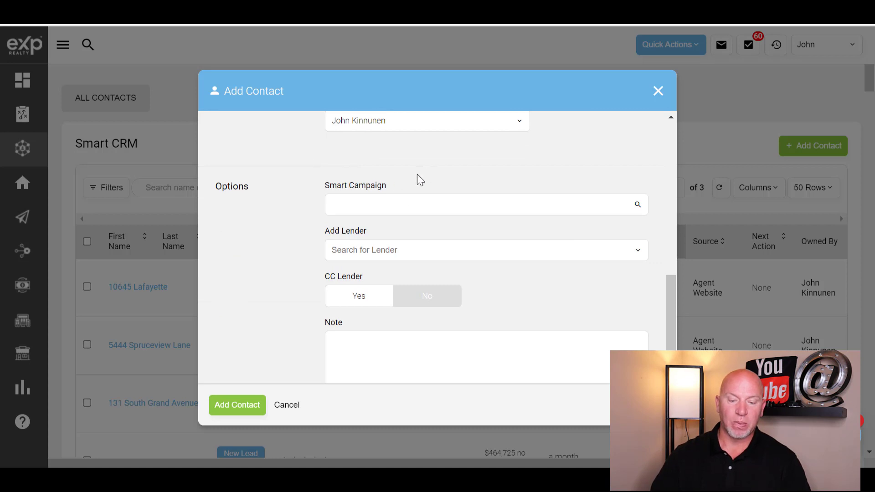
click(410, 203)
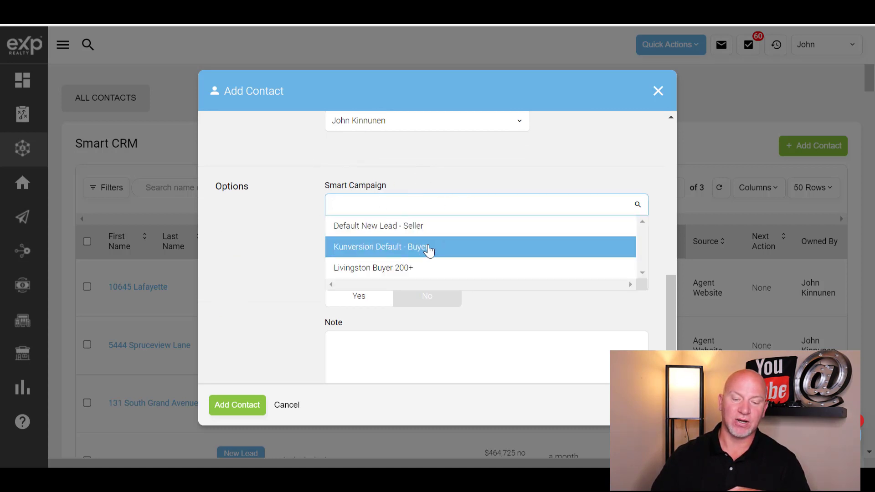
click(510, 177)
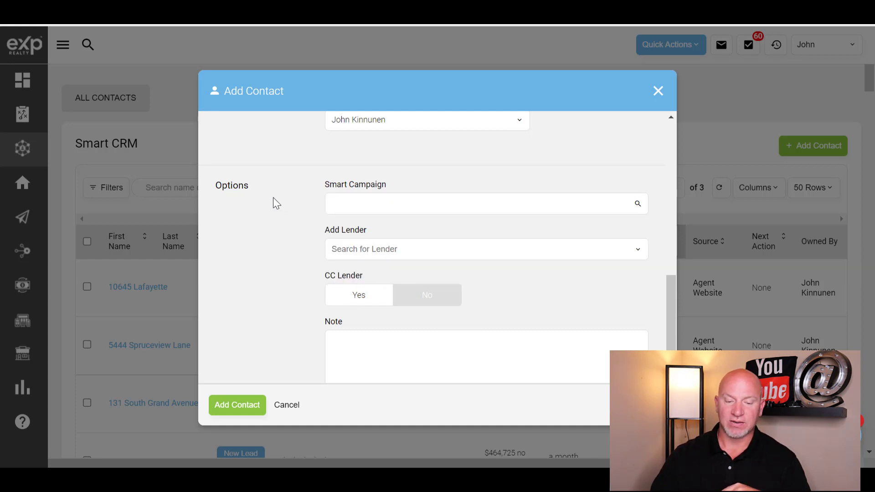
scroll(273, 198, down, 2)
click(422, 185)
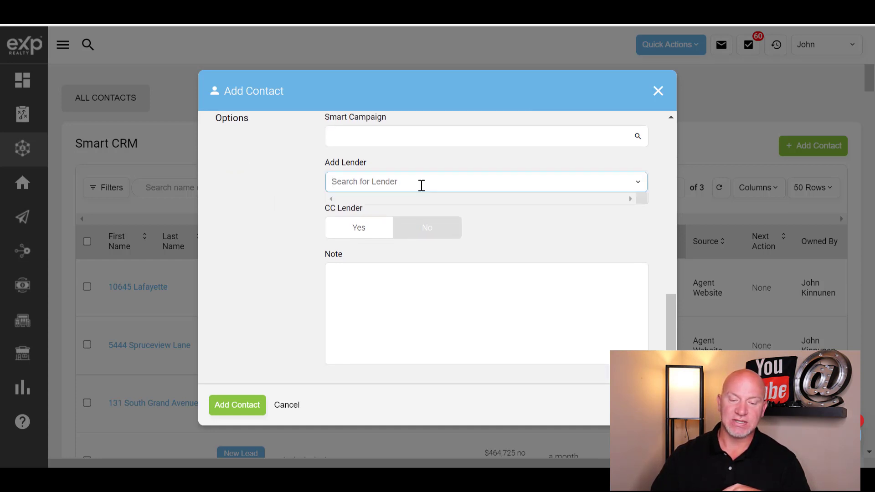
click(296, 208)
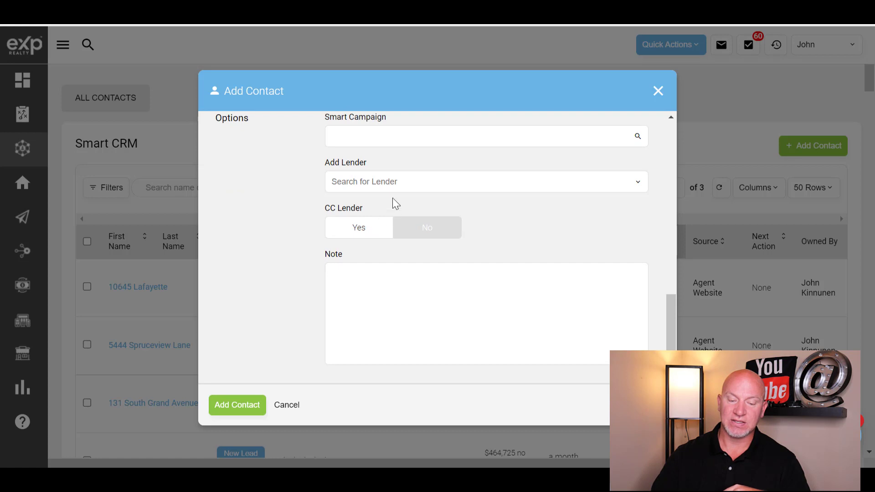
scroll(410, 292, down, 1)
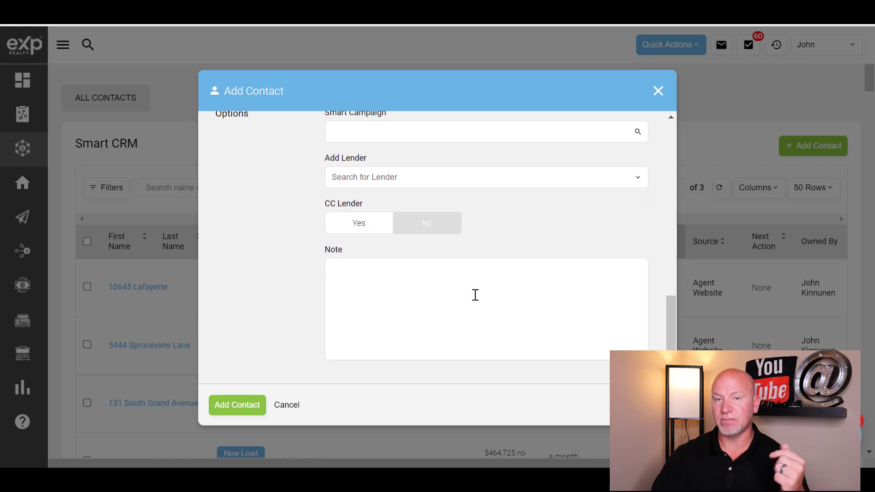
click(430, 292)
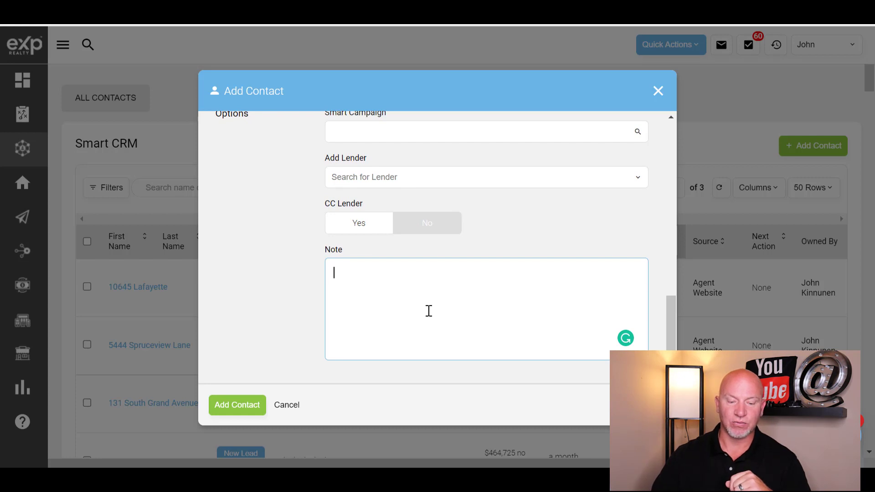
Step: Create the contact and begin editing its name on the new profile
click(241, 411)
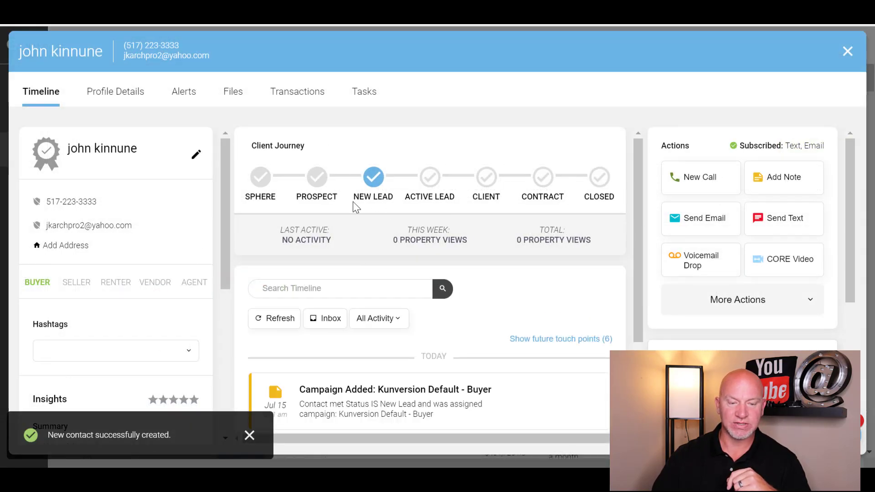
scroll(353, 201, down, 2)
scroll(367, 204, up, 2)
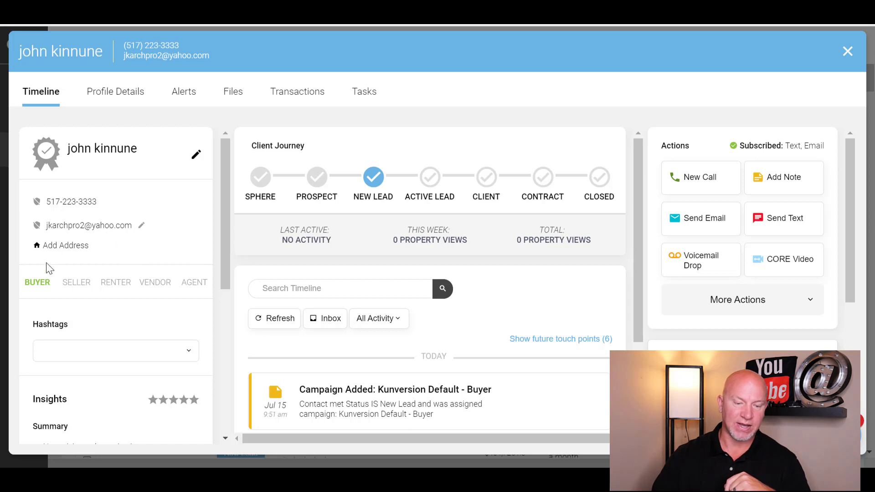
click(196, 155)
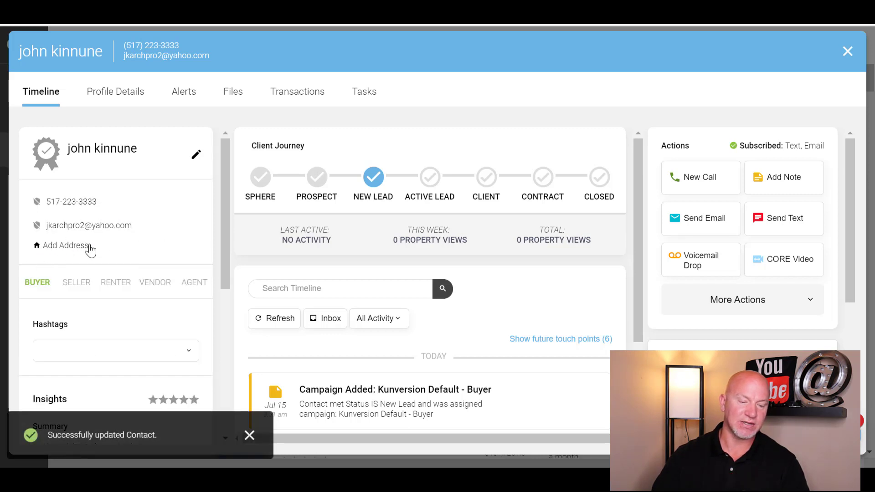
Step: Fill the contact's street, city, state and zip from a saved property address
click(71, 247)
click(106, 266)
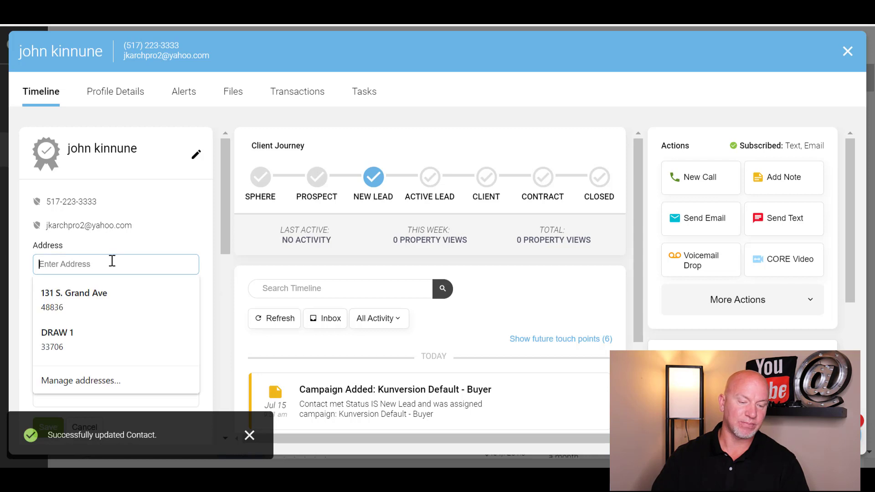
click(108, 304)
scroll(225, 227, down, 2)
scroll(151, 229, down, 4)
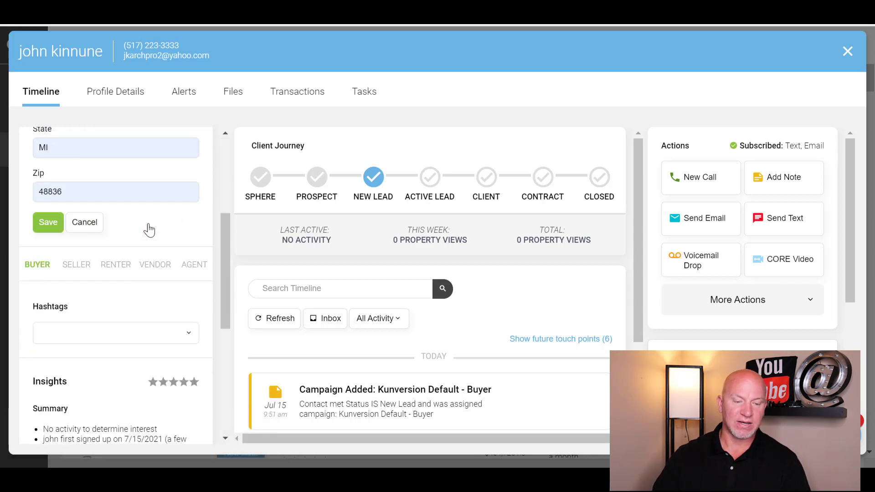
scroll(137, 244, down, 2)
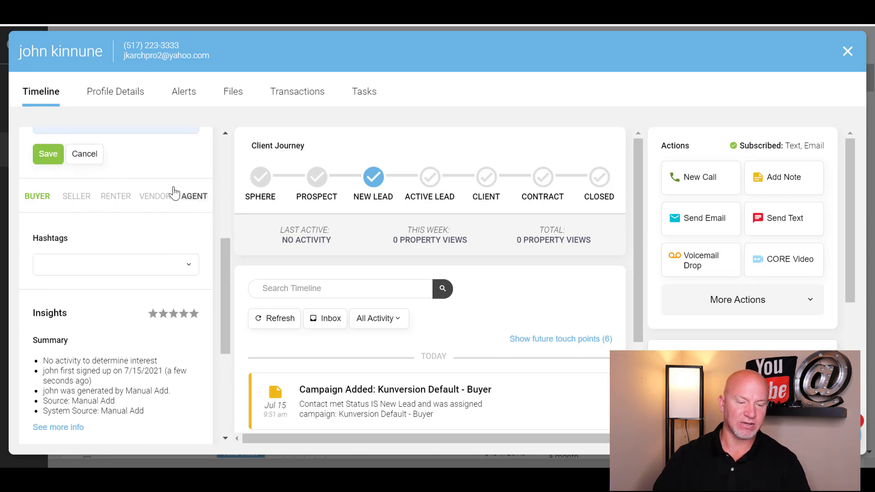
scroll(157, 280, up, 6)
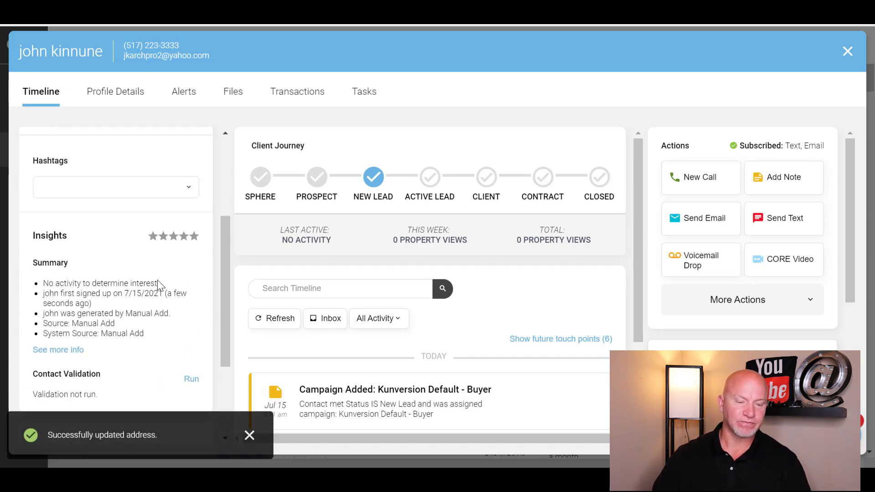
scroll(124, 234, down, 3)
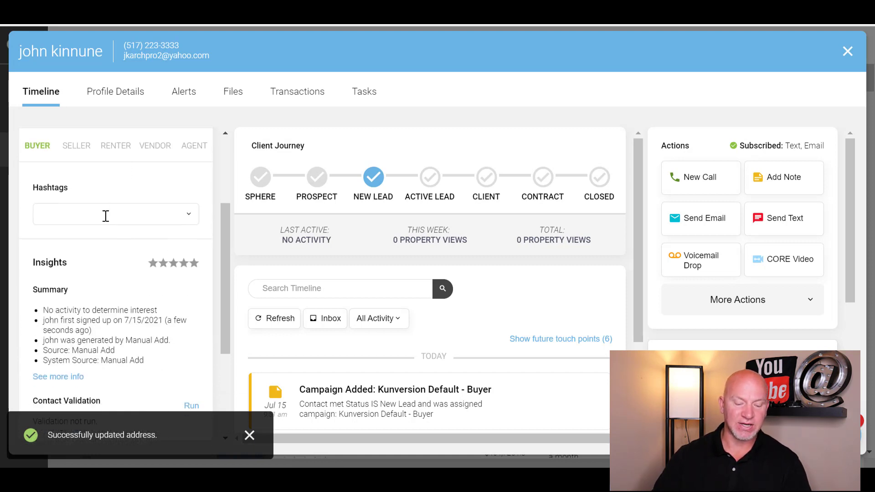
click(96, 218)
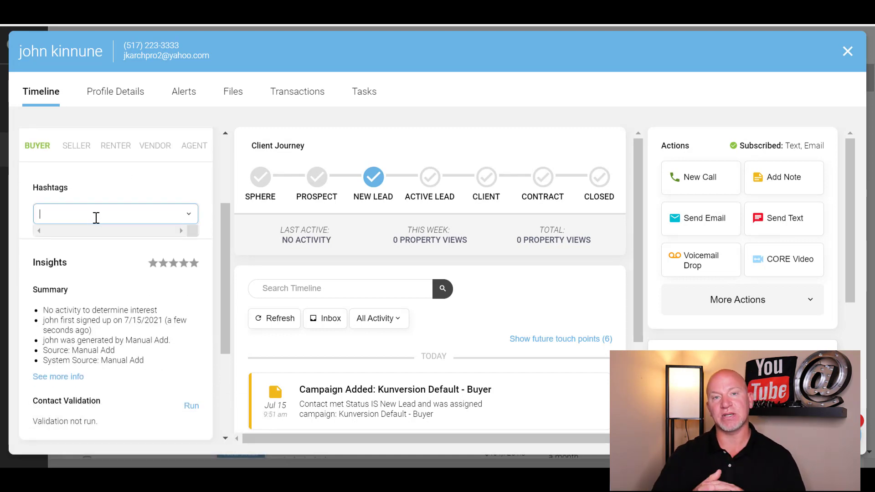
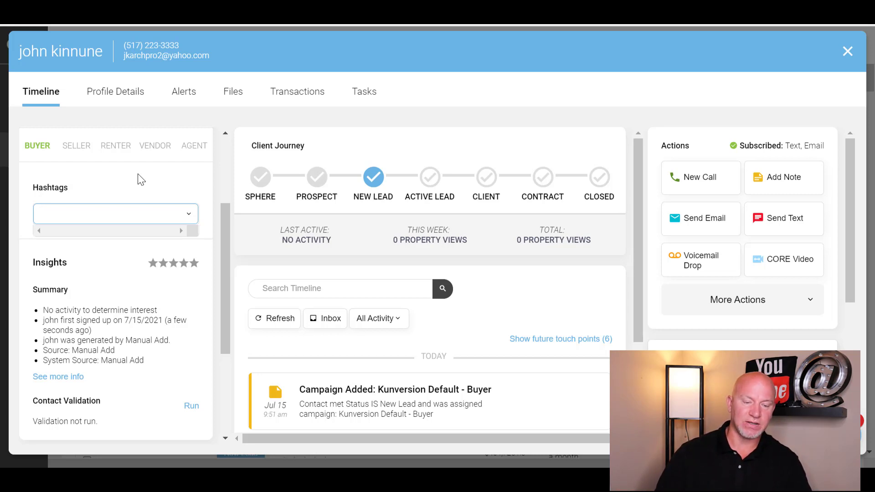
Step: Give the lead a three-star Insights rating, lowering it from an initial four stars
scroll(107, 272, down, 2)
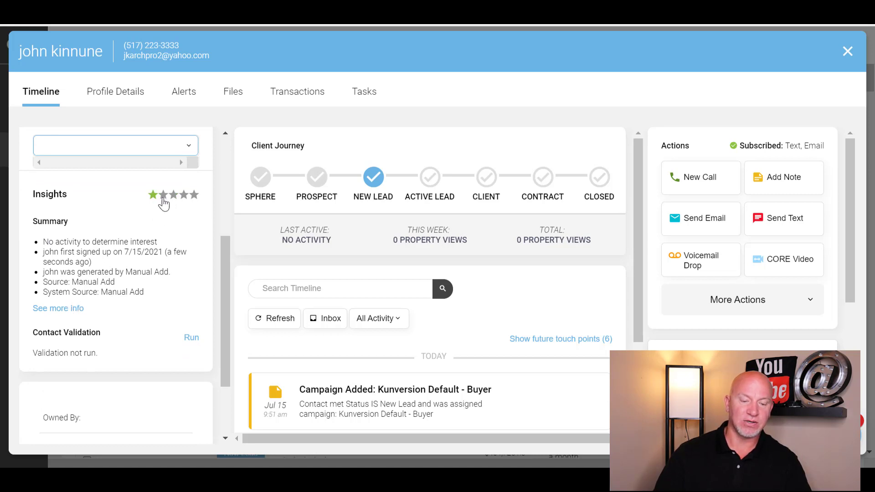
click(185, 197)
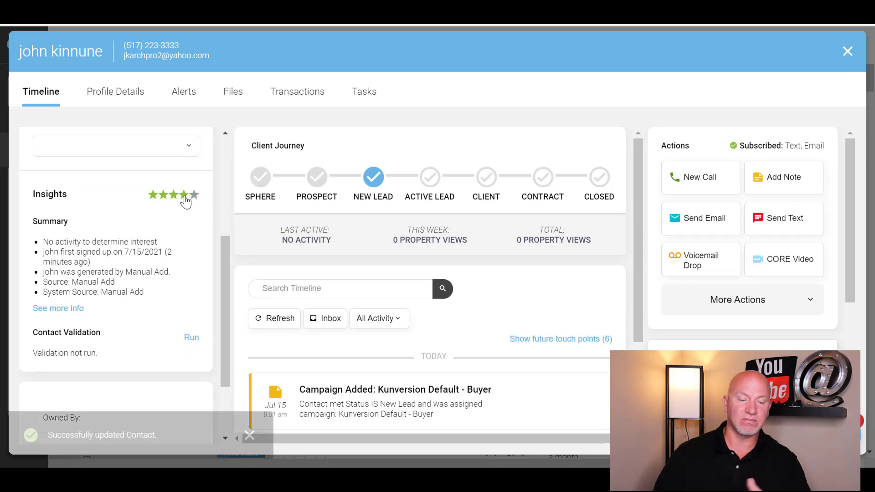
click(173, 196)
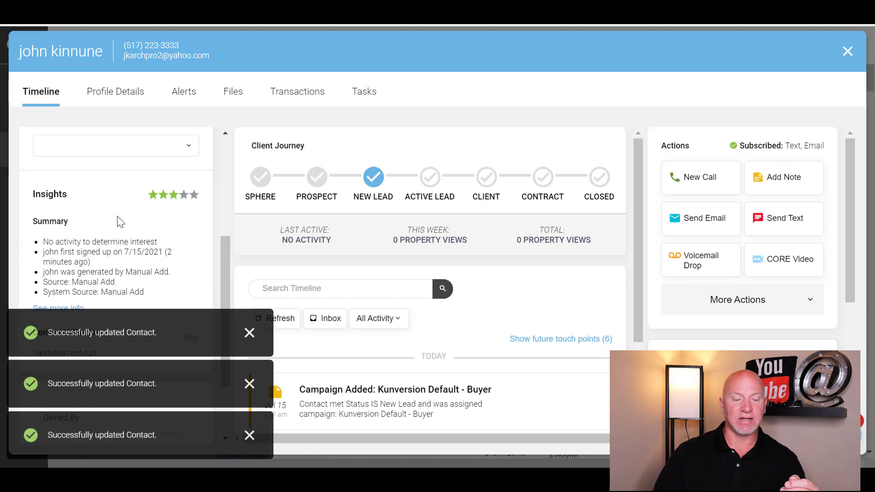
scroll(115, 180, down, 3)
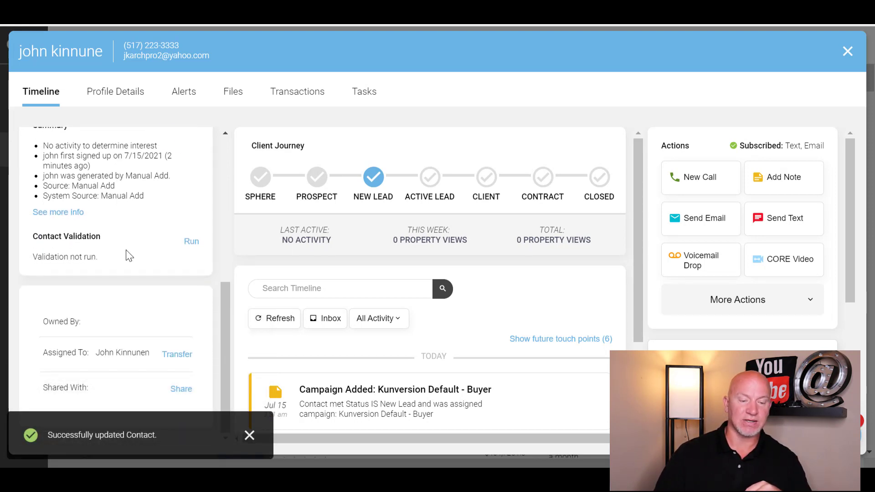
Step: Run contact validation and expand its details, including the earlier validation result
click(68, 213)
scroll(146, 207, down, 1)
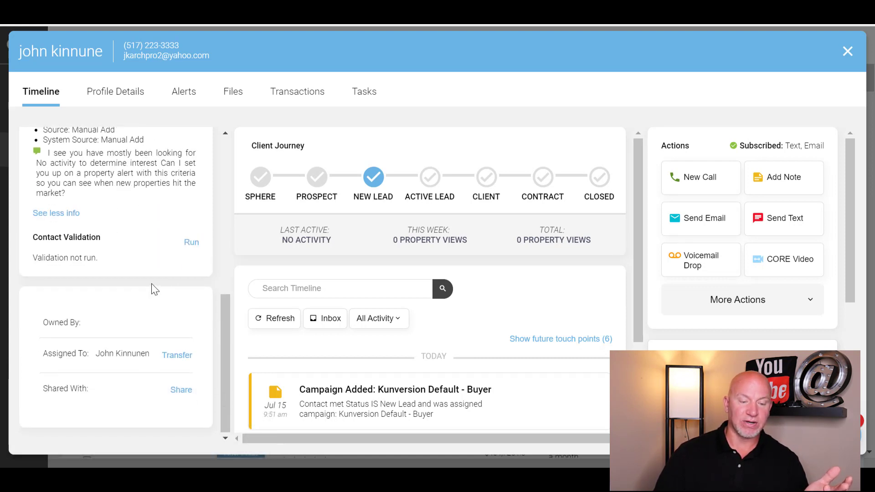
scroll(152, 283, up, 5)
scroll(160, 279, down, 5)
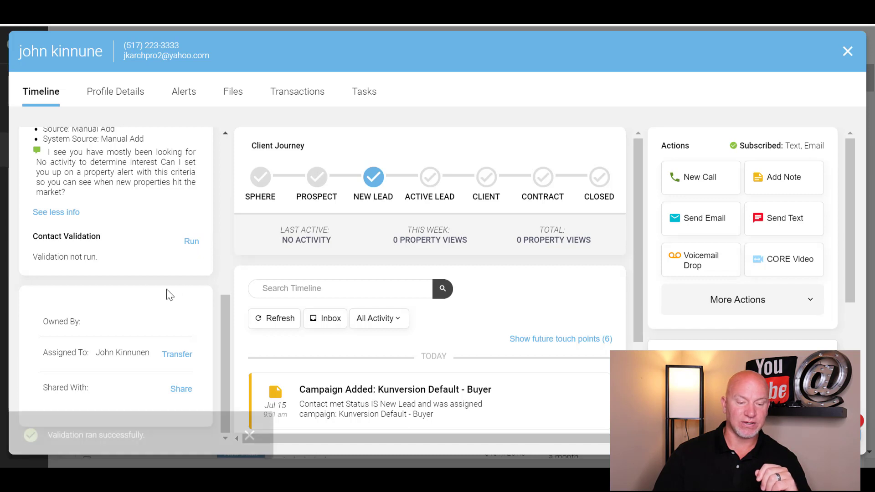
click(250, 436)
scroll(138, 258, down, 2)
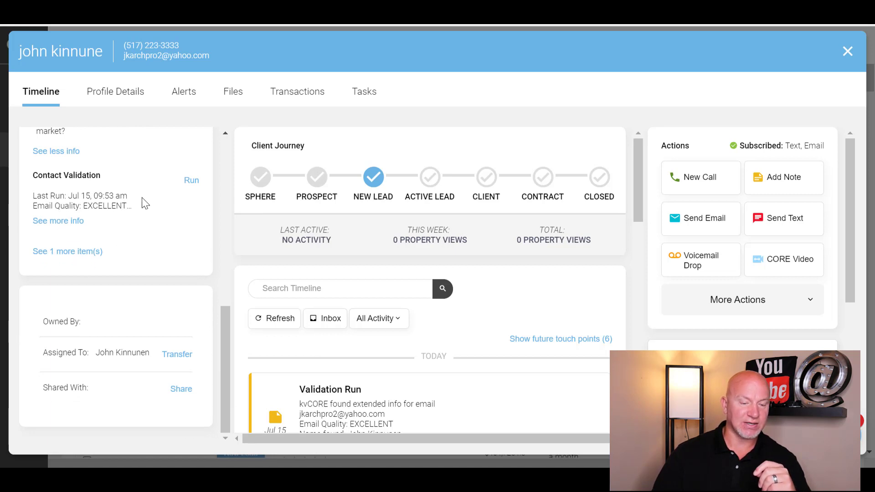
click(62, 221)
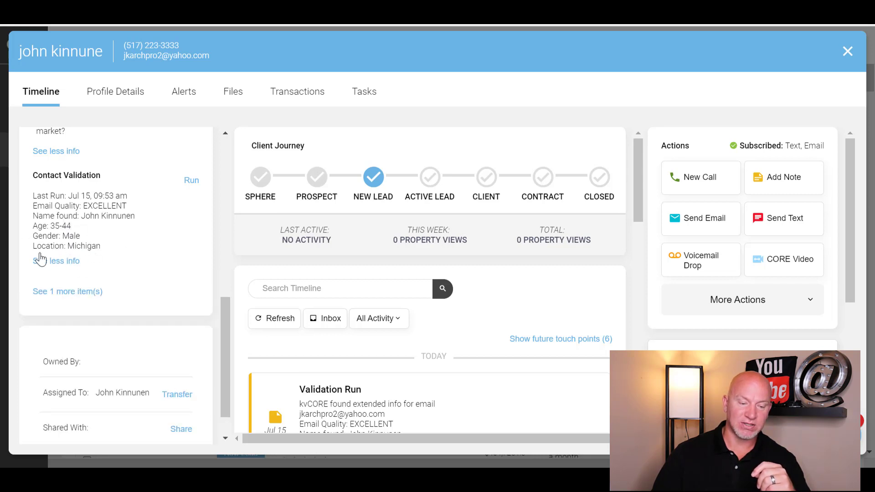
click(70, 298)
scroll(165, 258, down, 2)
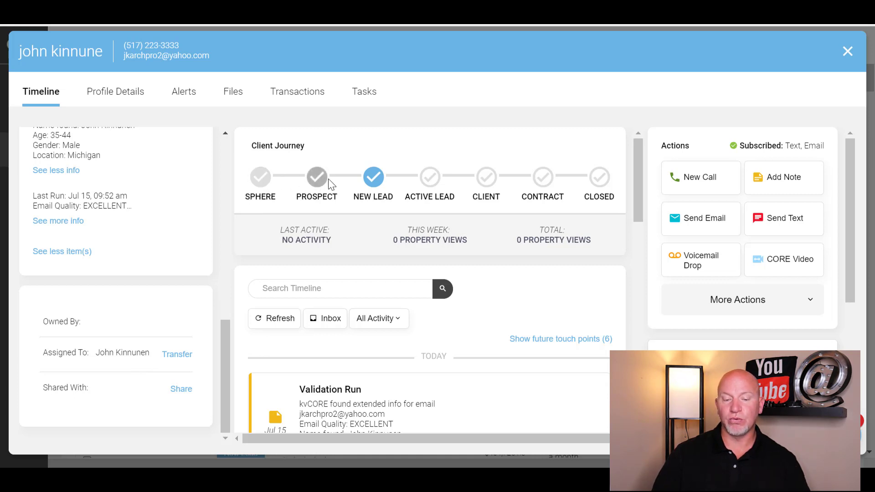
click(434, 180)
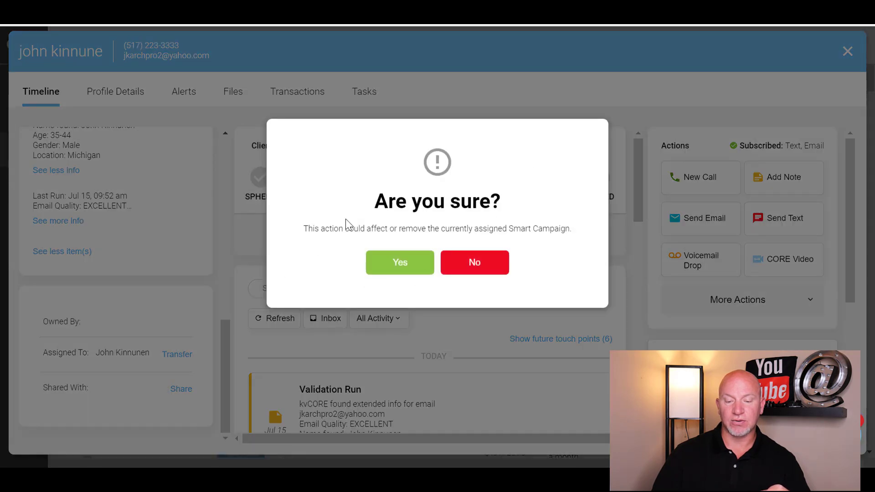
click(472, 264)
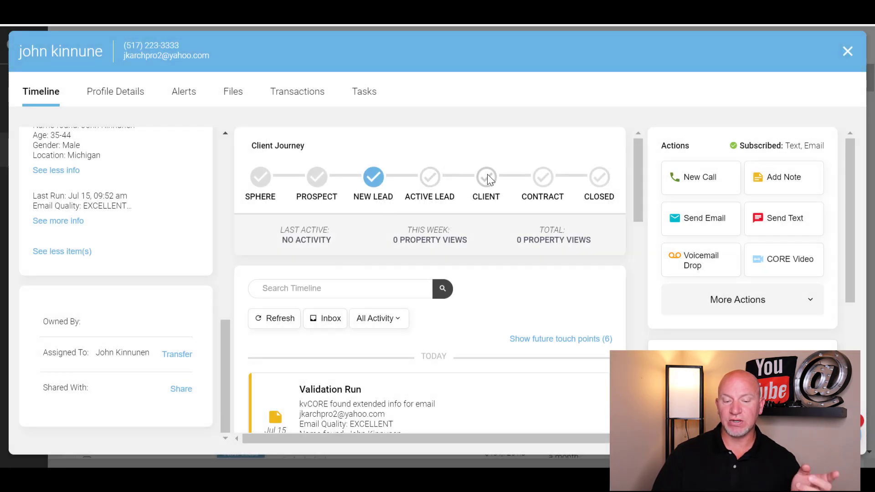
click(533, 194)
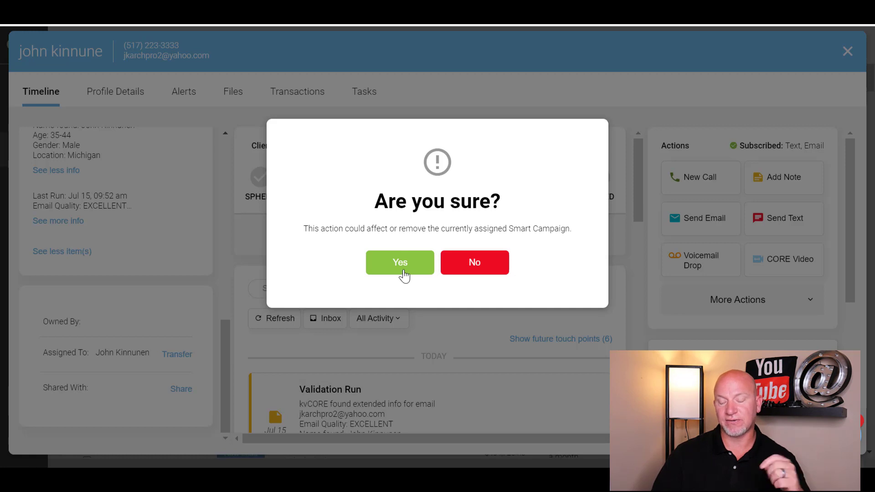
click(477, 263)
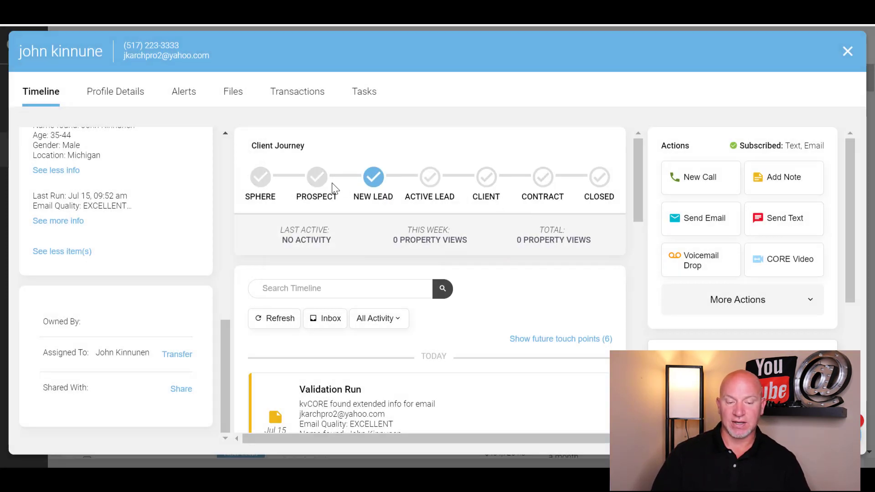
scroll(195, 289, up, 3)
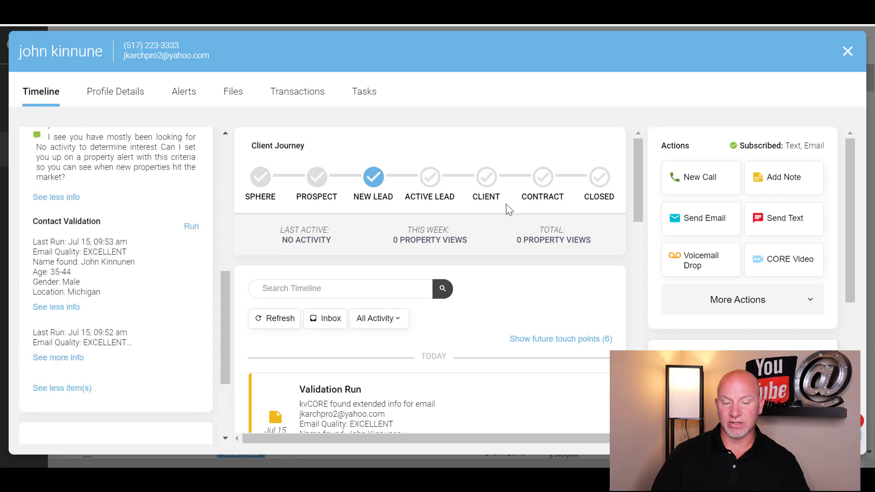
scroll(172, 182, up, 5)
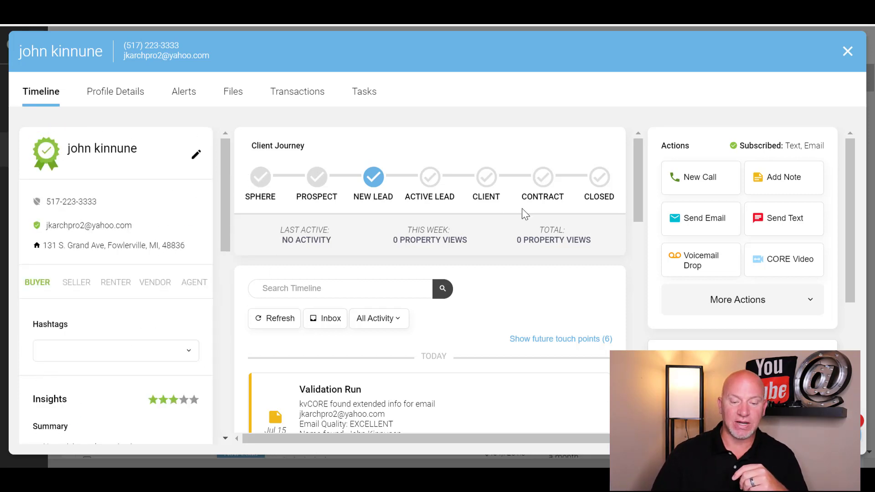
scroll(494, 230, down, 10)
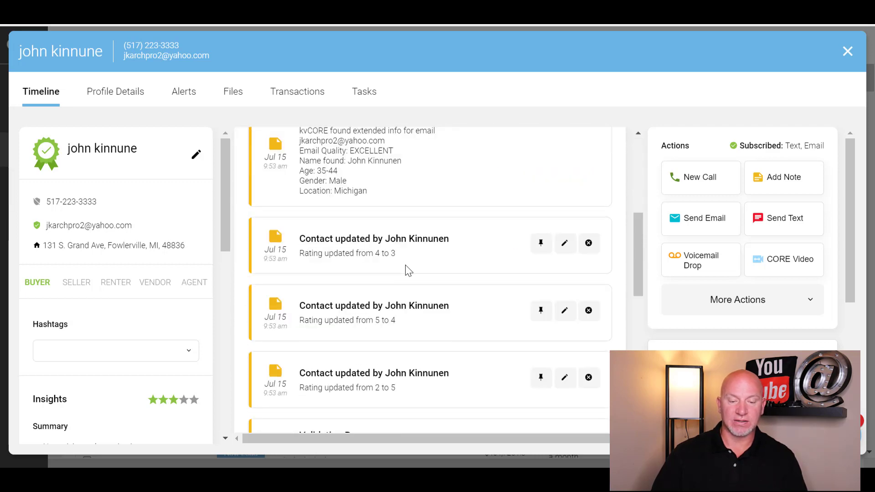
scroll(412, 310, up, 8)
scroll(392, 206, down, 5)
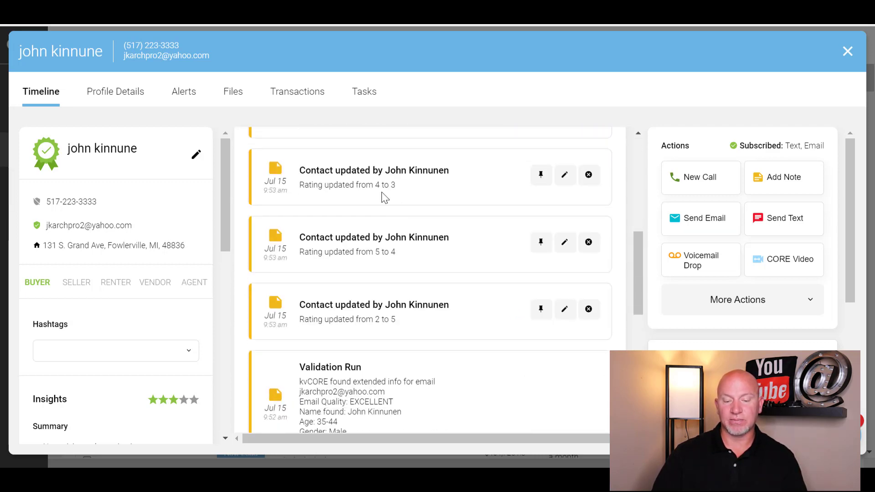
scroll(388, 176, down, 10)
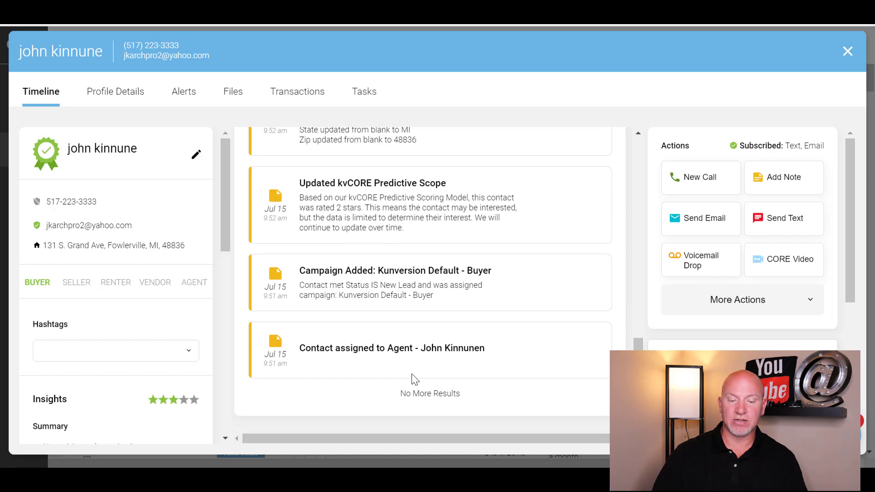
scroll(403, 367, up, 5)
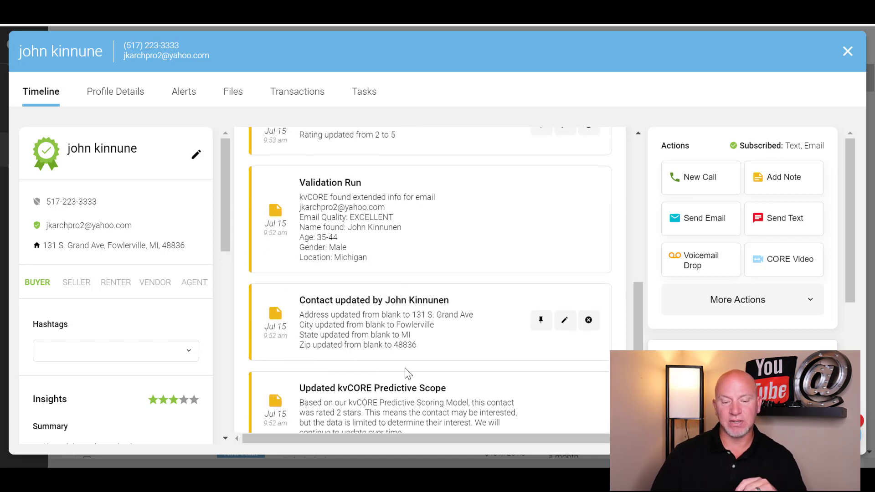
scroll(397, 368, up, 6)
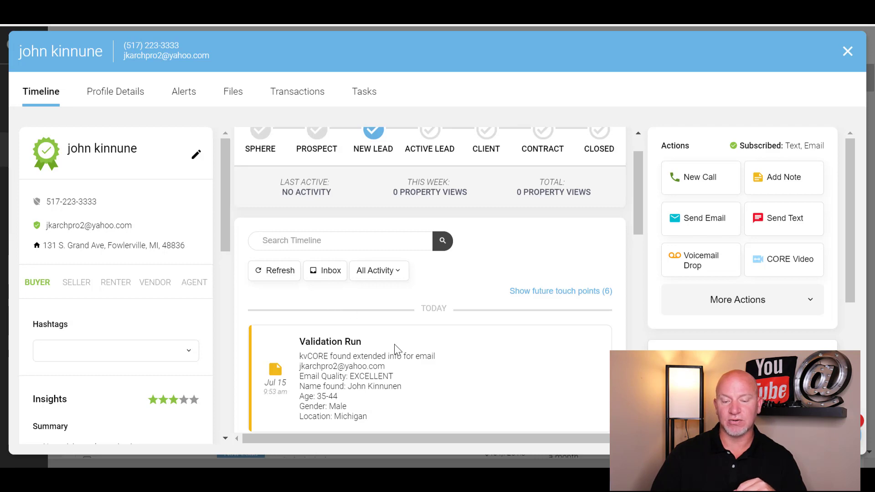
scroll(349, 354, down, 1)
scroll(349, 354, down, 10)
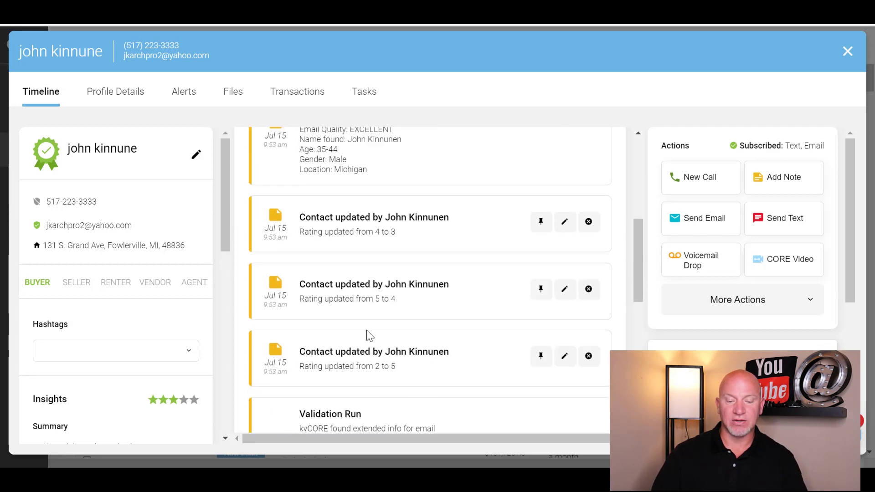
scroll(406, 316, up, 3)
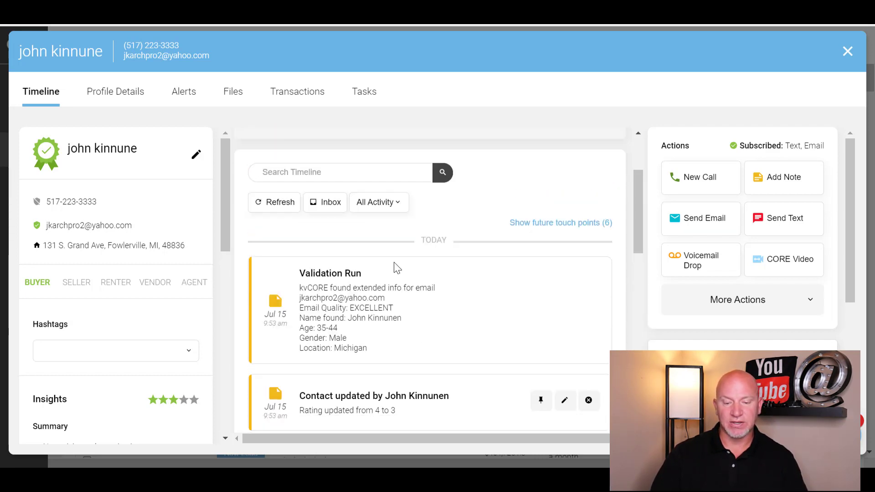
scroll(470, 328, up, 3)
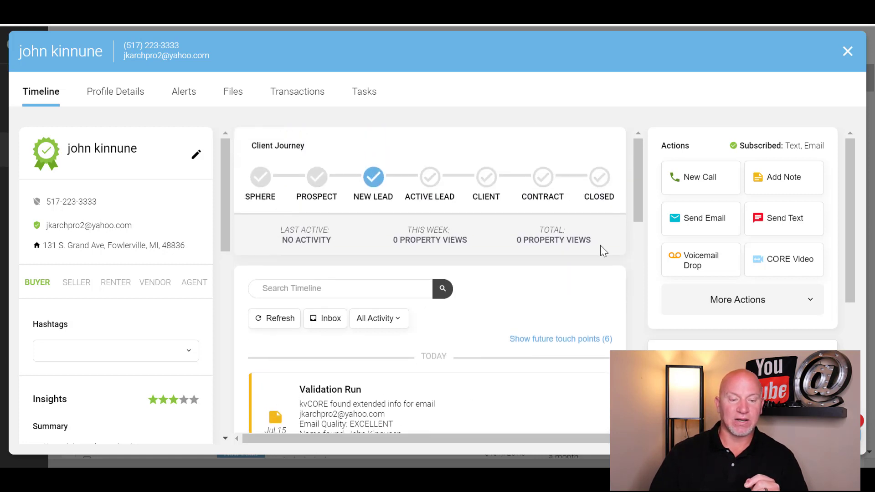
click(121, 96)
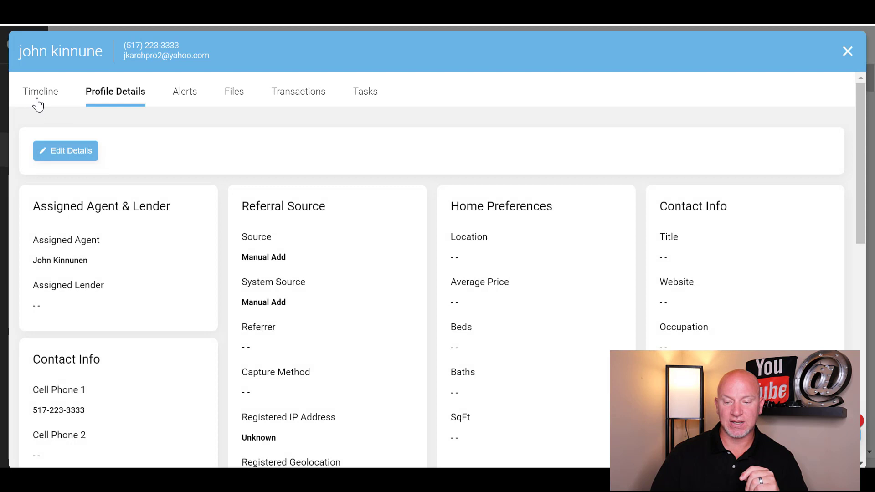
click(46, 102)
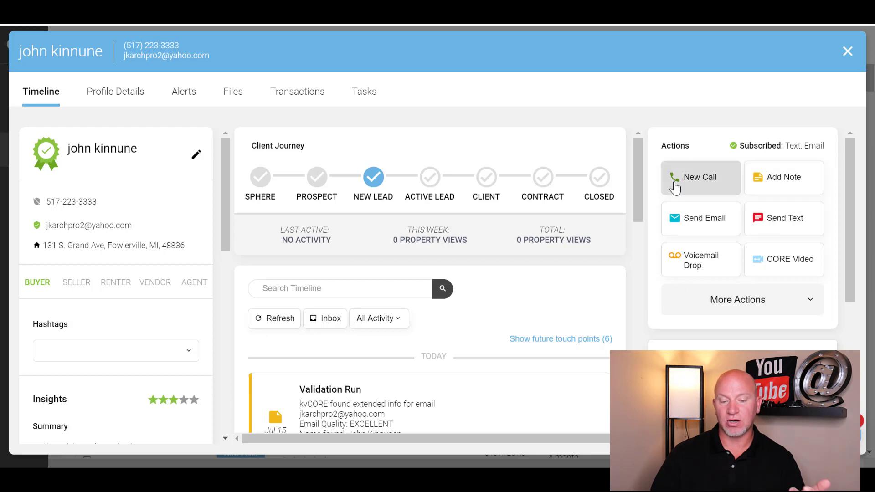
Step: Preview the lead's Call Now, Log Call and Schedule Call options, cancel, and open Add Note
click(709, 187)
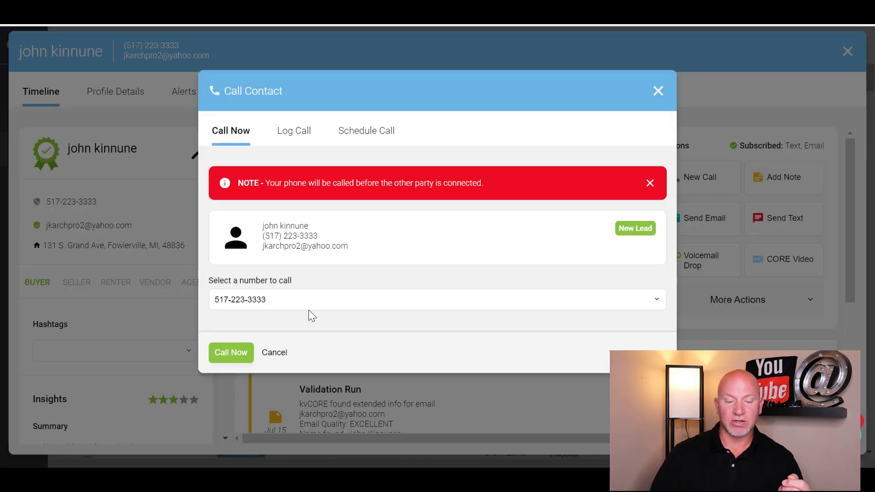
click(624, 296)
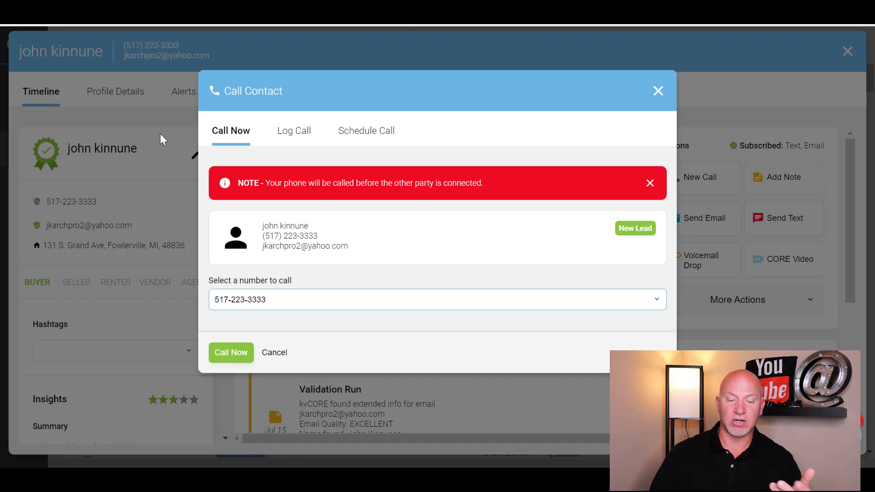
click(301, 135)
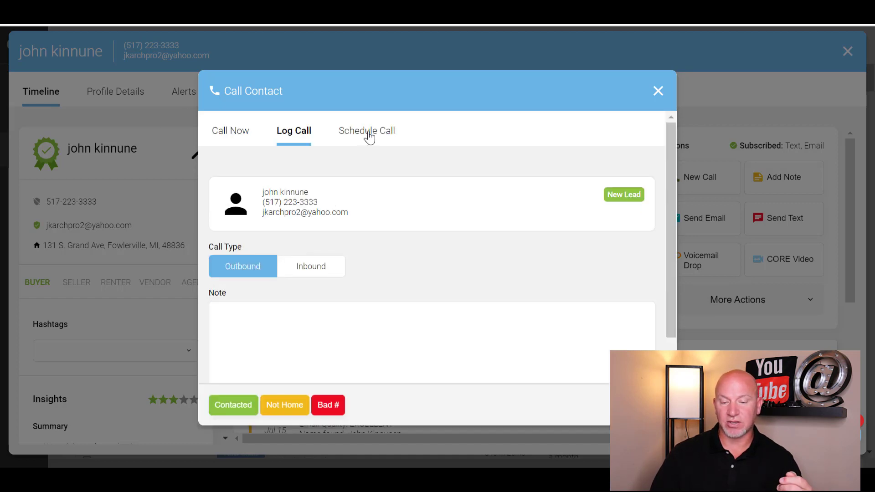
click(367, 135)
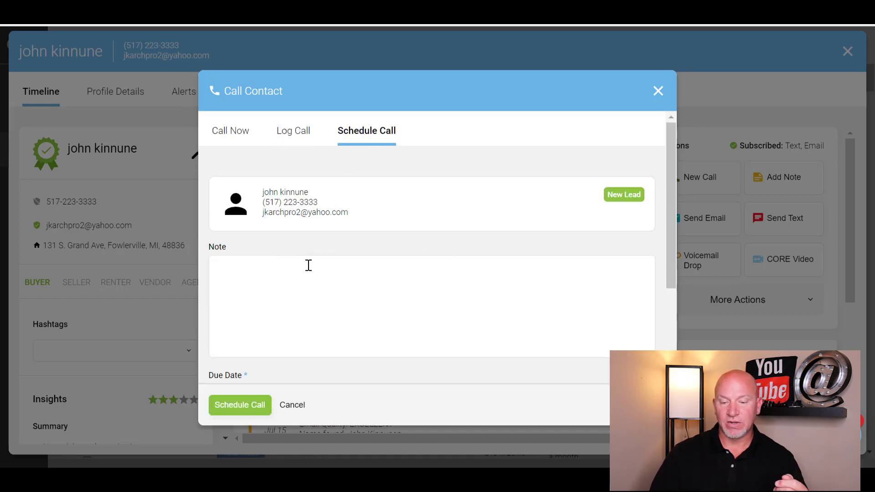
click(228, 136)
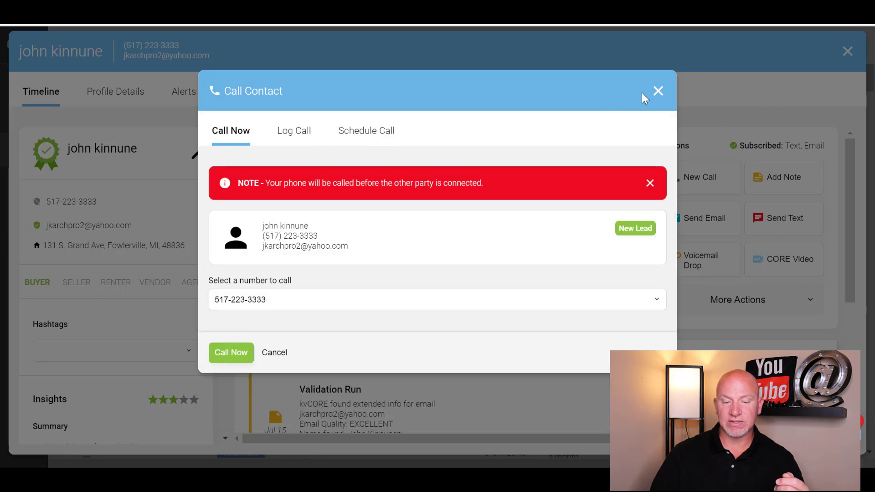
click(276, 353)
click(782, 189)
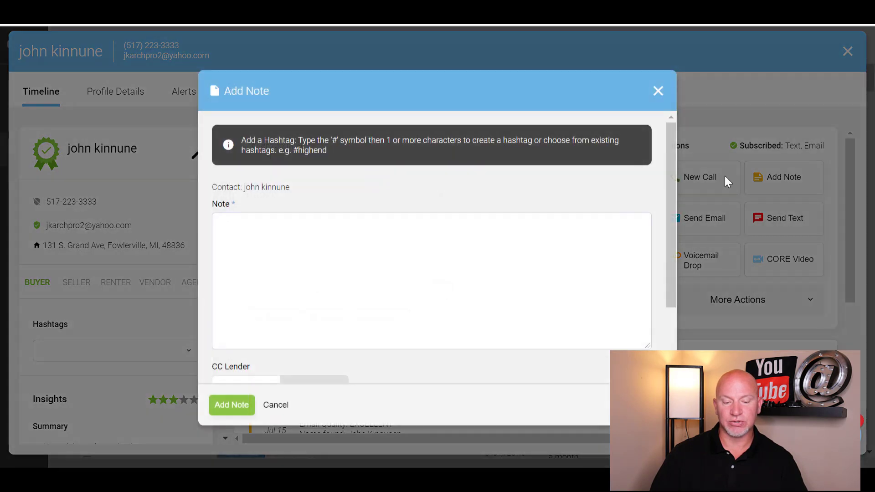
Step: Close the note unsaved and start an email to the lead in the Advanced Editor
click(659, 92)
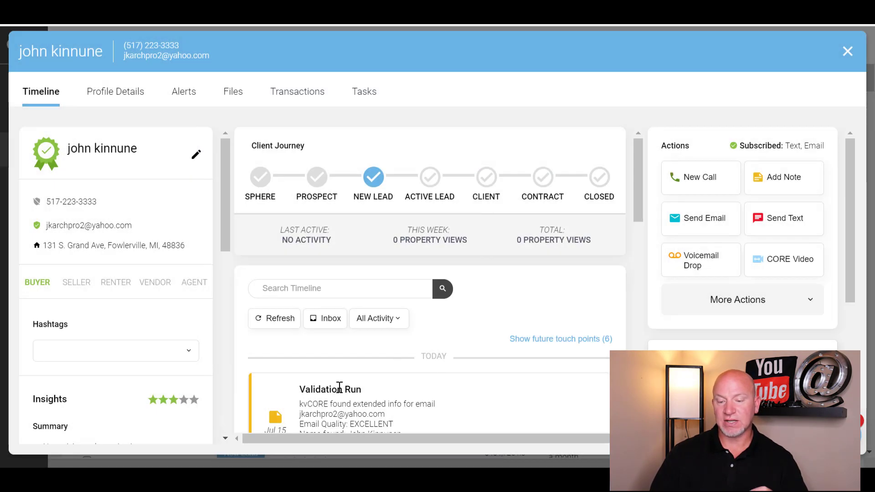
click(703, 221)
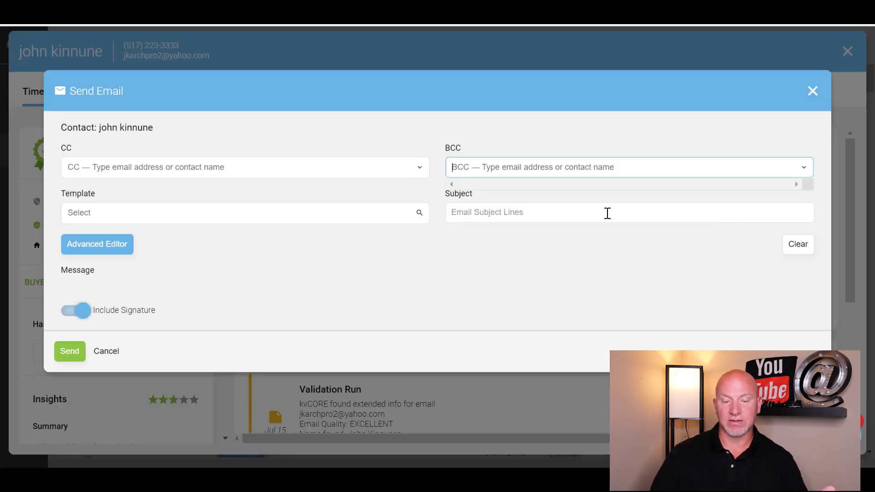
scroll(465, 262, down, 5)
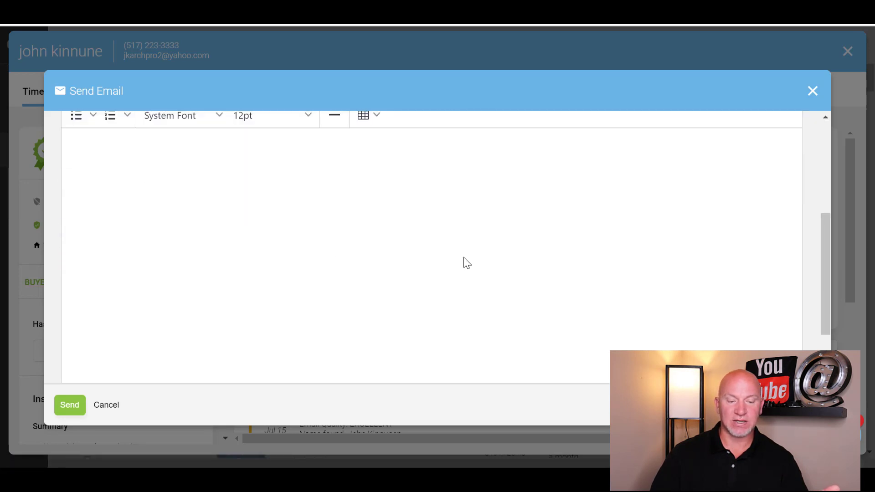
scroll(729, 252, up, 5)
click(98, 250)
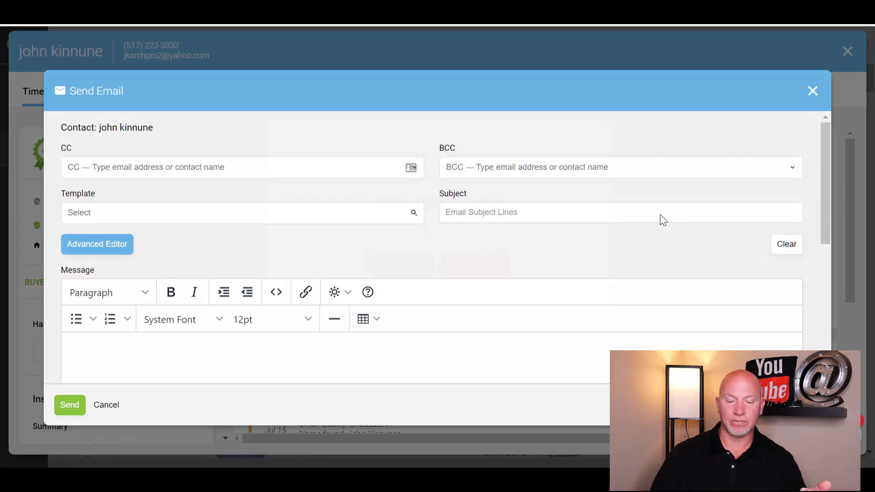
click(407, 271)
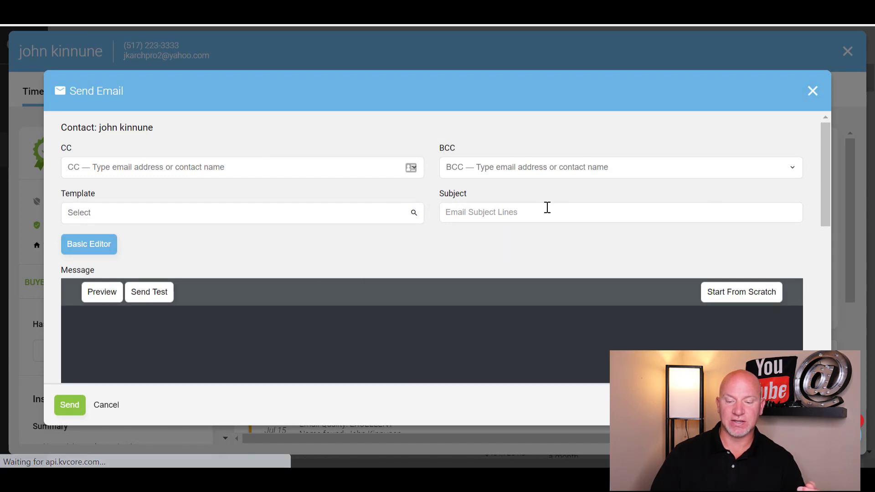
Step: Drag Text and Image blocks into the email body, then cancel the draft
scroll(450, 228, down, 1)
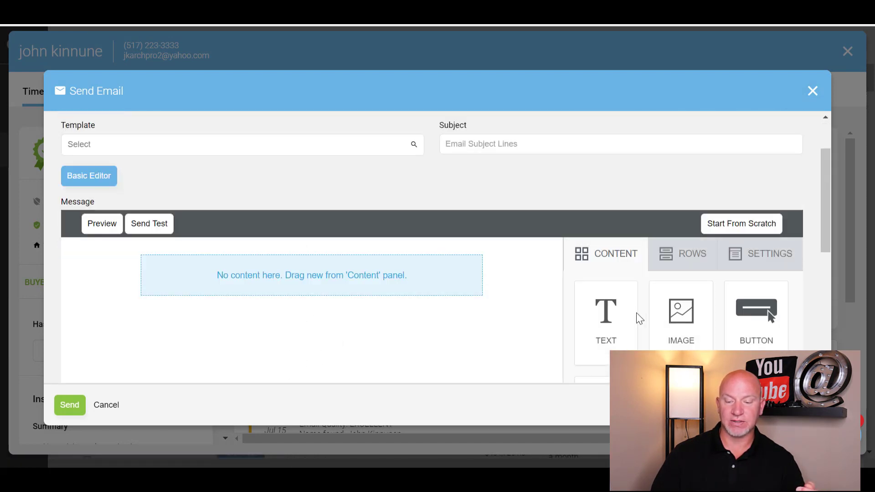
drag(571, 325, 282, 273)
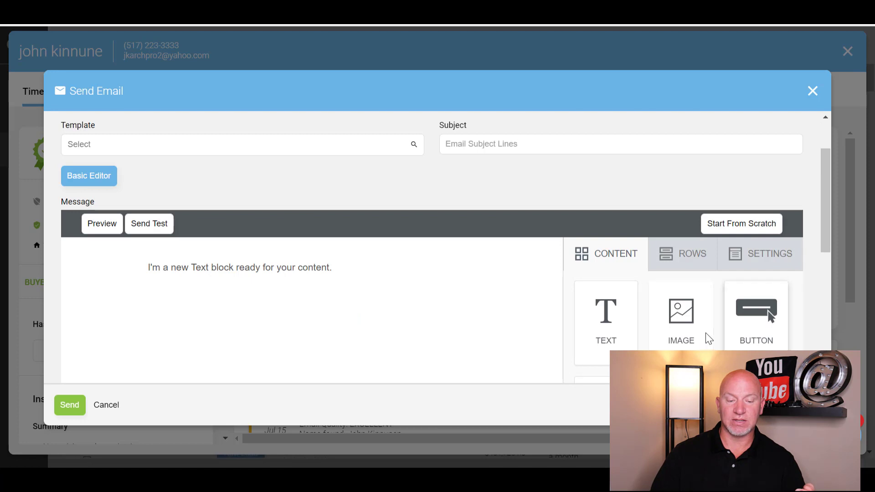
drag(705, 336, 233, 271)
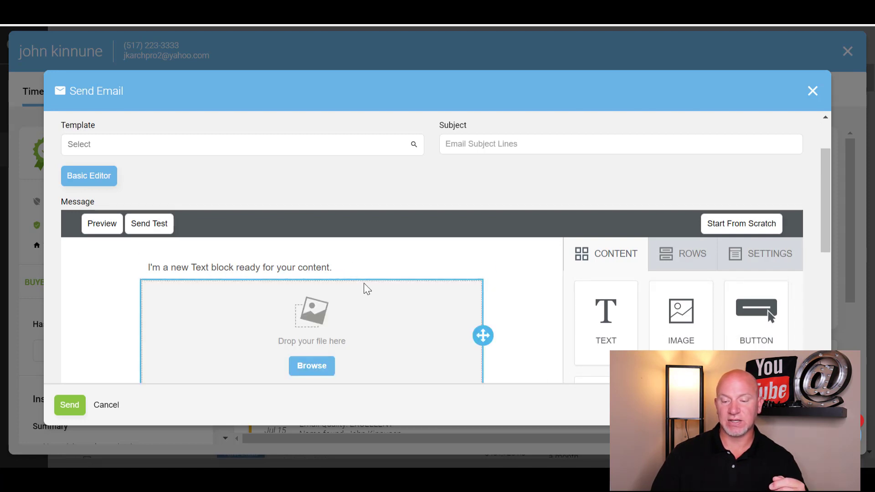
click(349, 268)
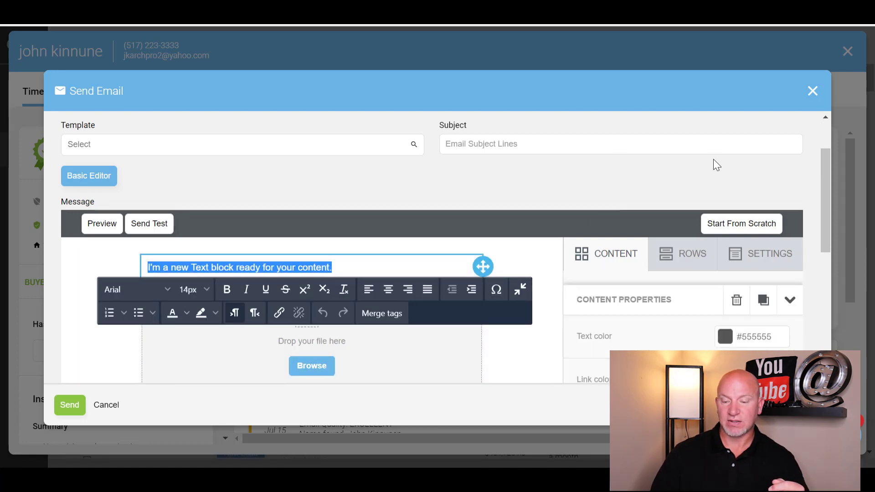
scroll(528, 225, down, 6)
click(114, 405)
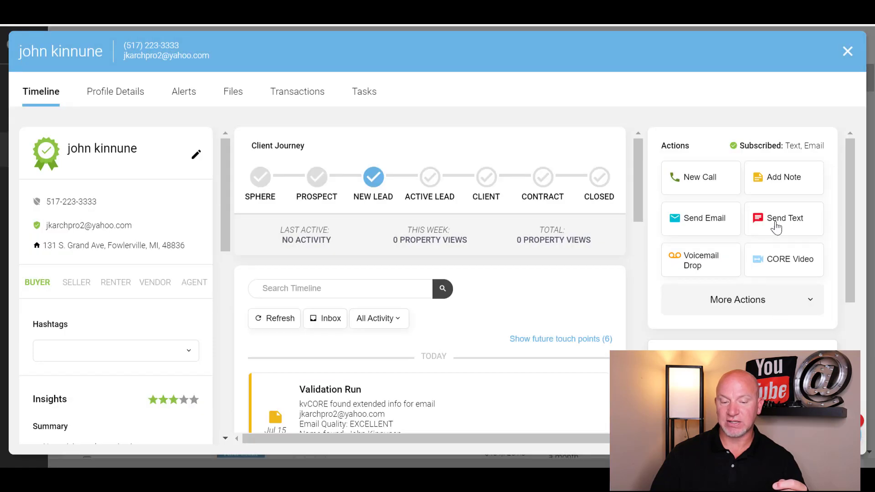
click(800, 227)
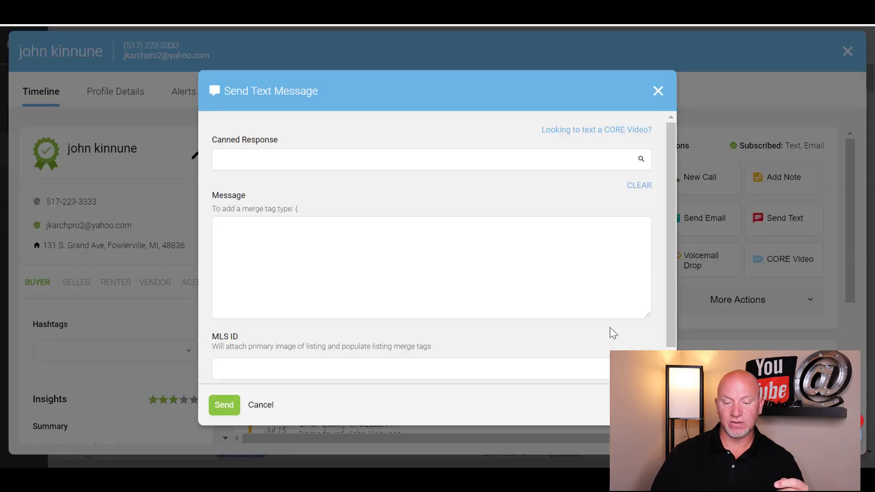
click(452, 367)
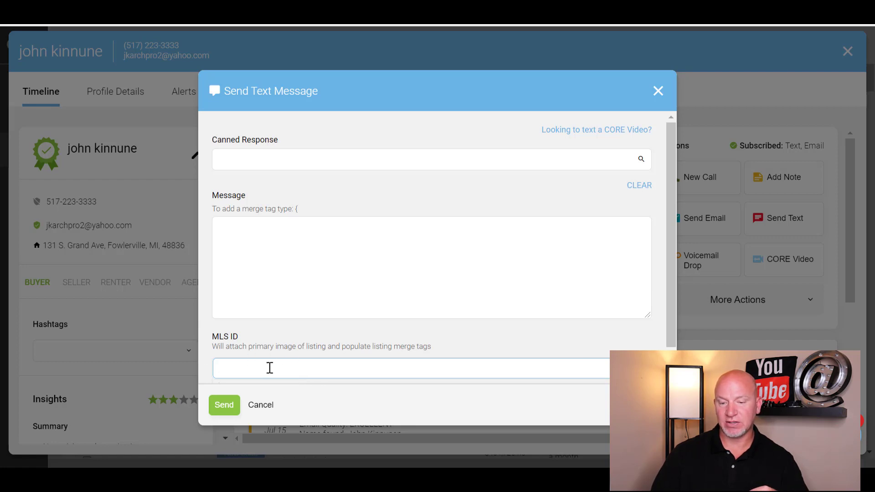
click(657, 90)
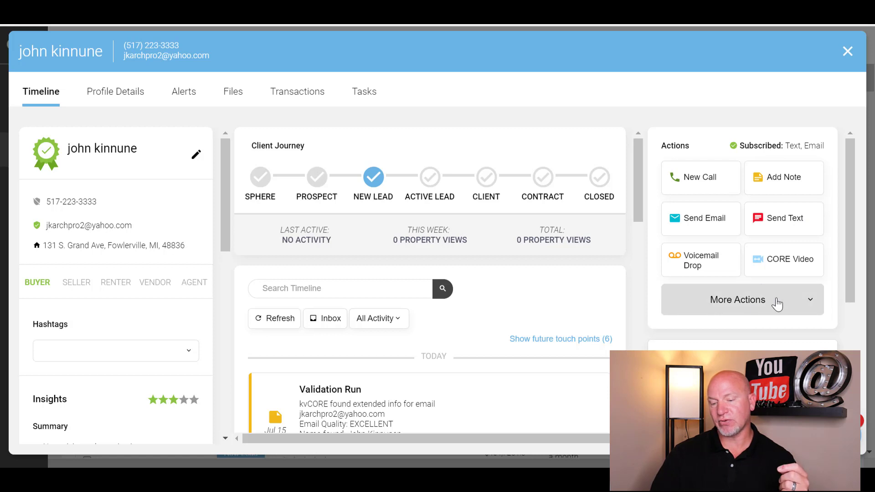
click(701, 274)
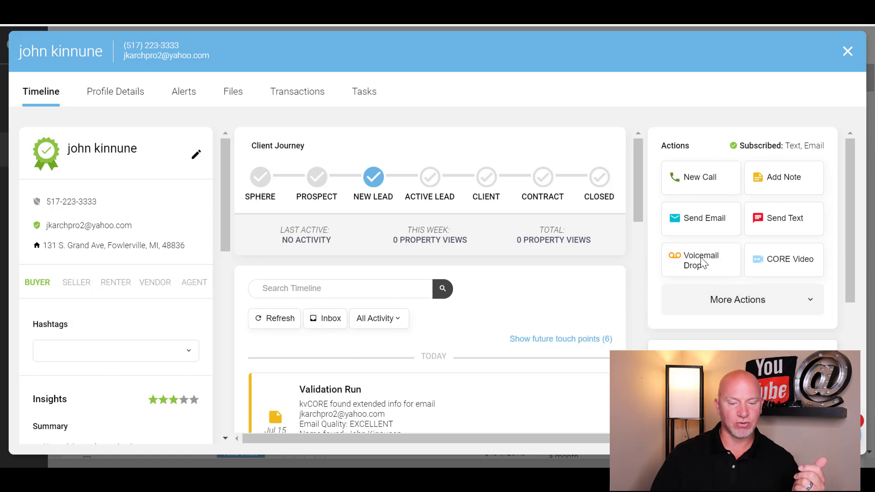
scroll(356, 294, down, 2)
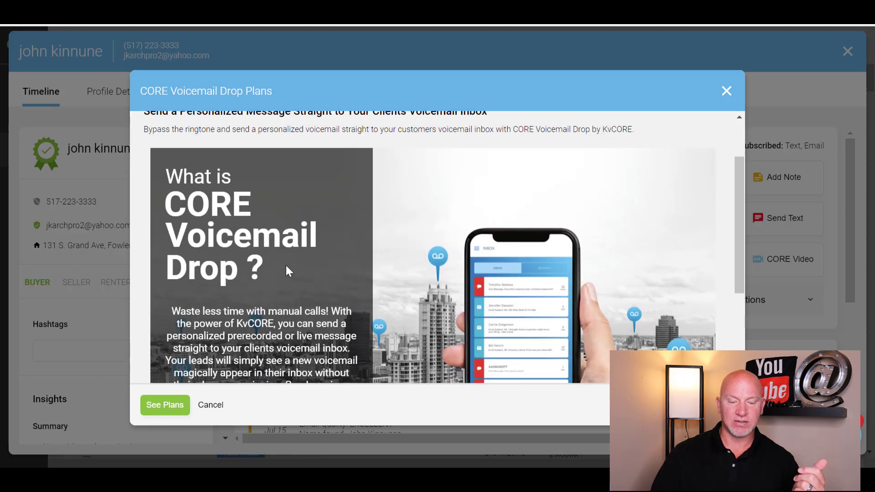
scroll(276, 272, down, 3)
scroll(450, 323, up, 5)
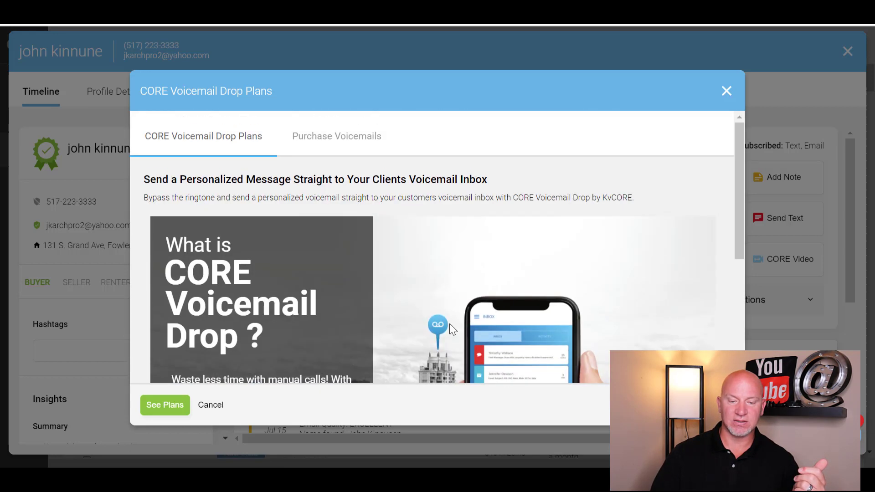
scroll(339, 313, down, 2)
scroll(386, 259, up, 2)
scroll(388, 259, up, 1)
click(344, 139)
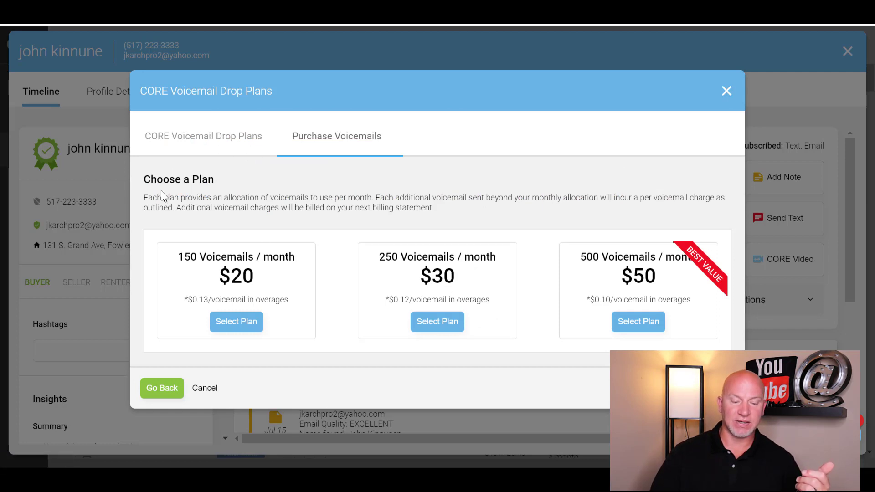
click(188, 137)
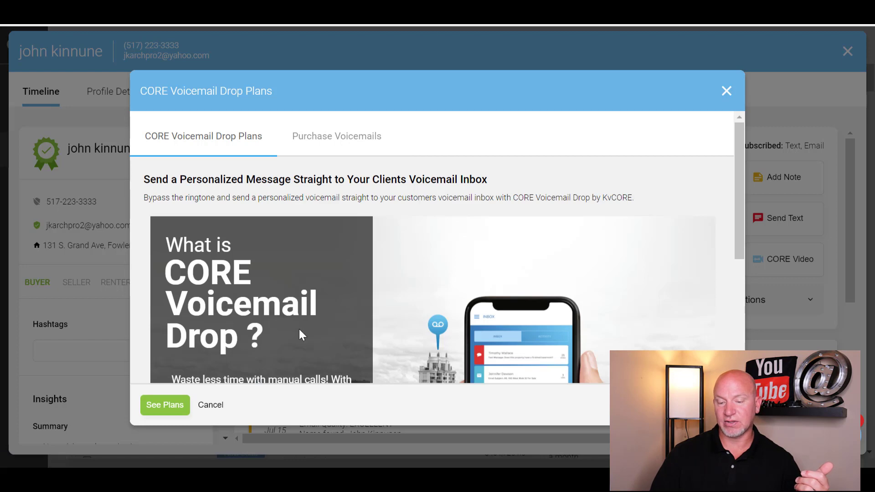
click(210, 408)
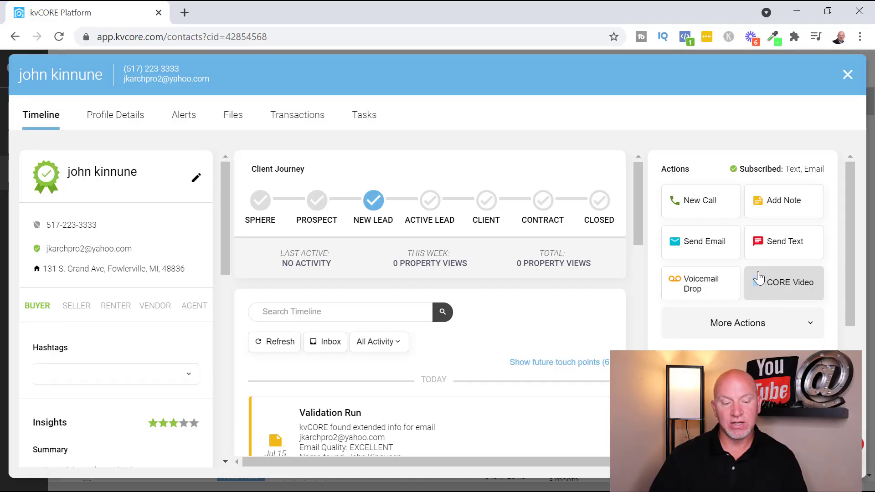
click(777, 289)
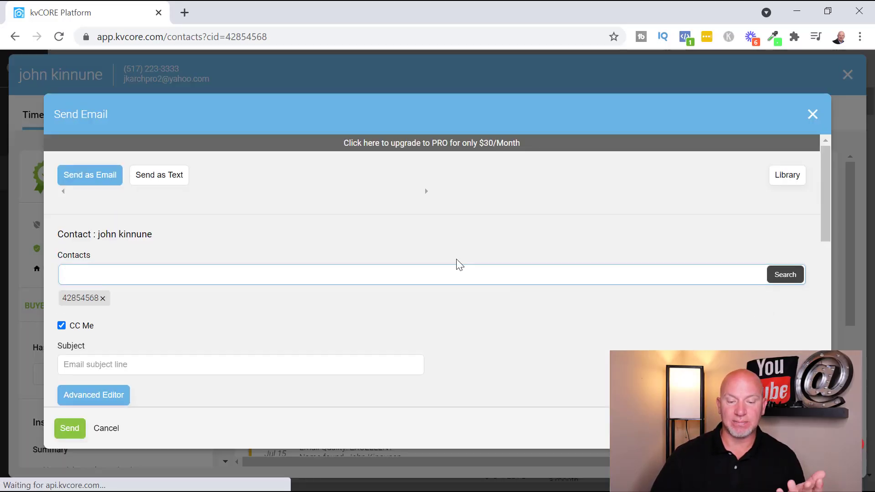
scroll(456, 259, down, 10)
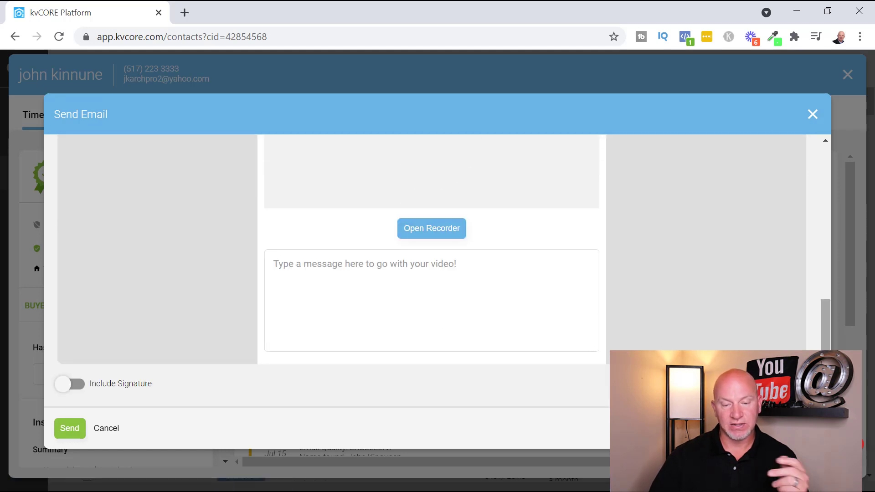
scroll(473, 311, up, 10)
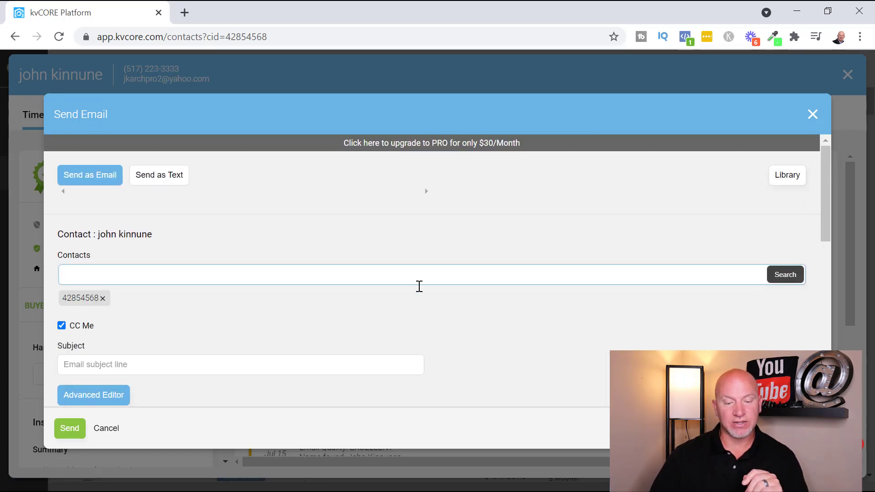
scroll(332, 310, down, 10)
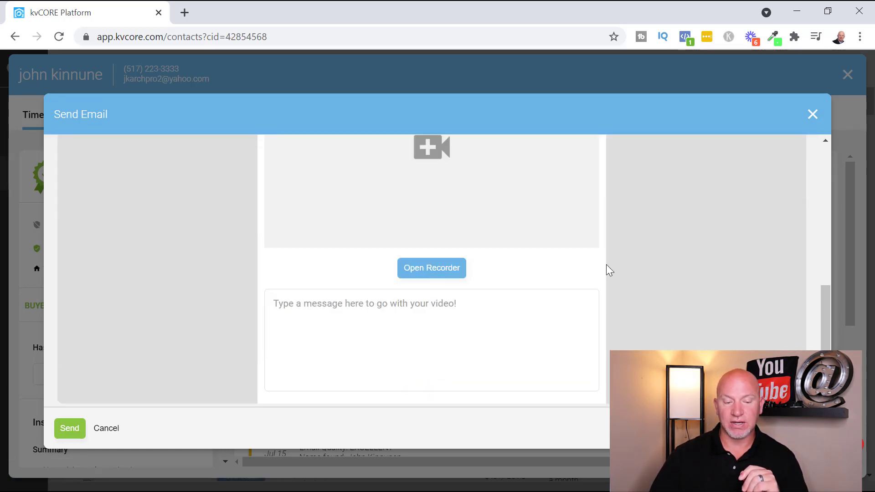
scroll(359, 324, up, 10)
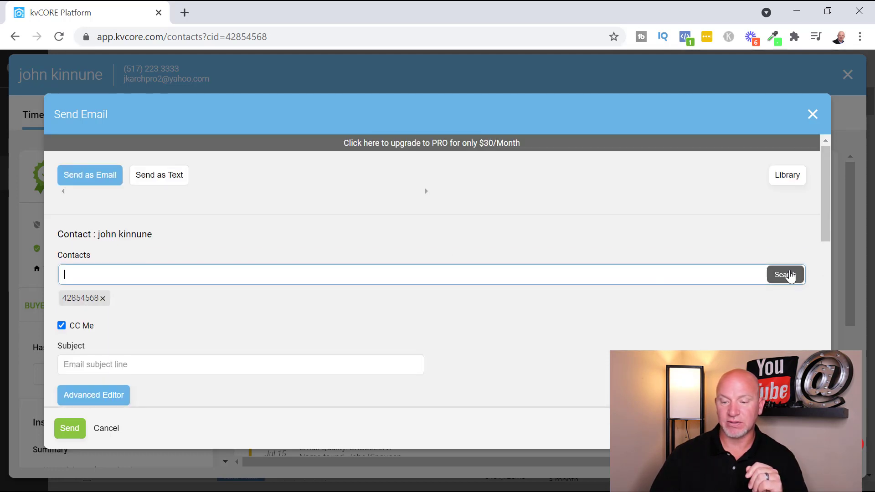
click(813, 114)
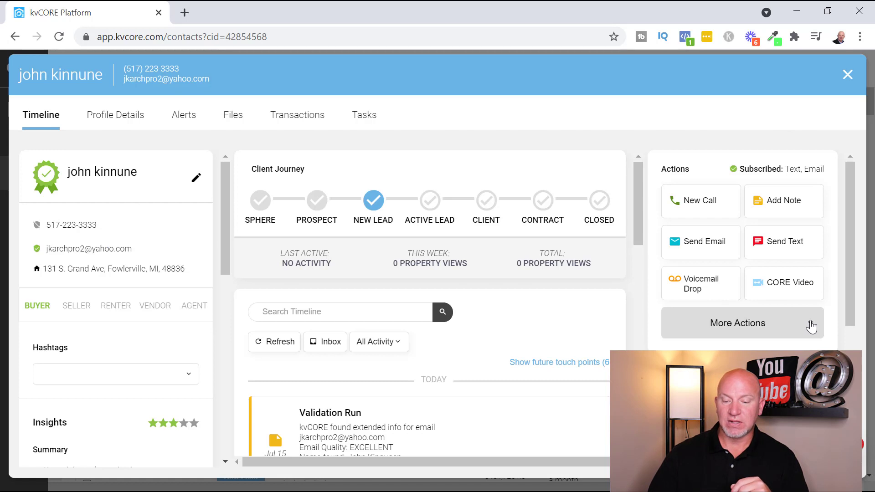
click(809, 325)
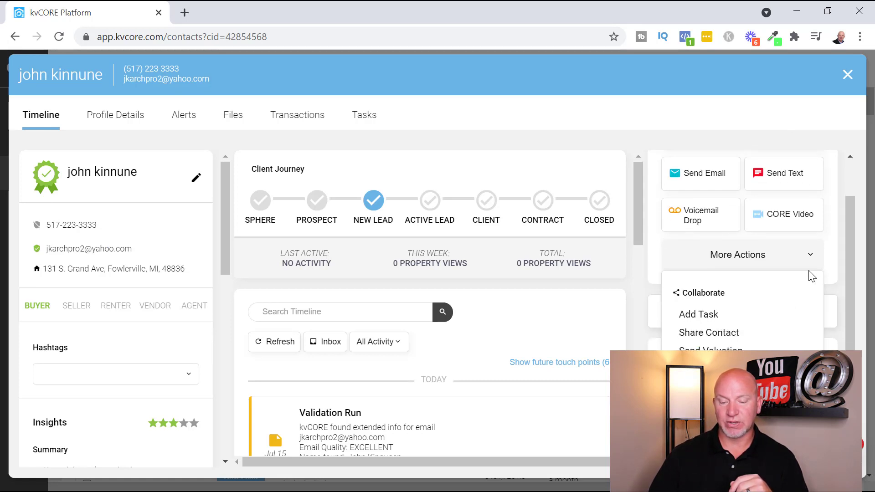
scroll(816, 255, down, 3)
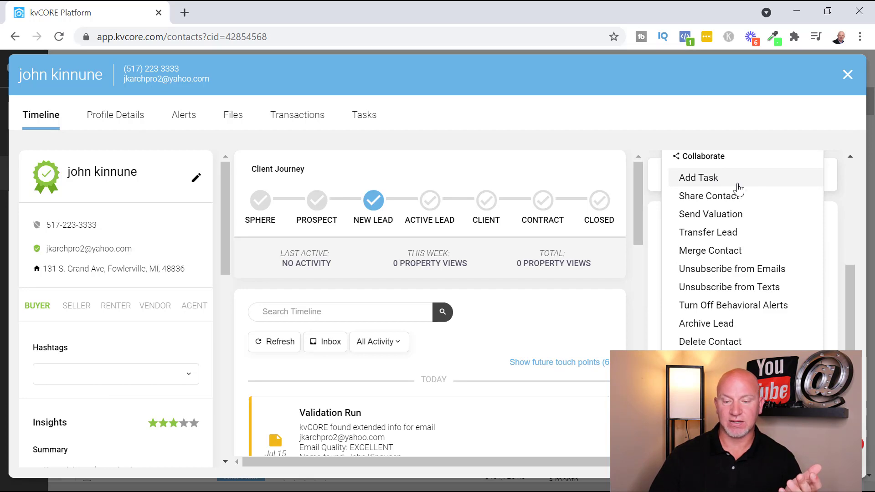
click(738, 185)
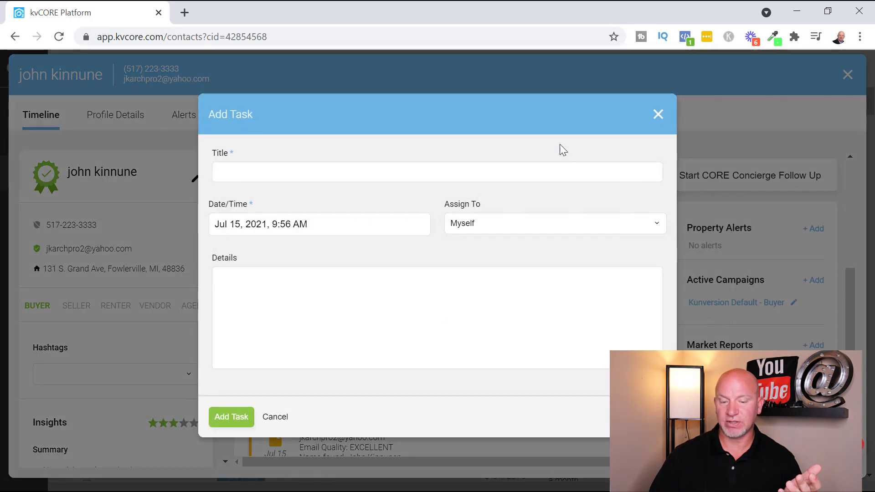
click(657, 113)
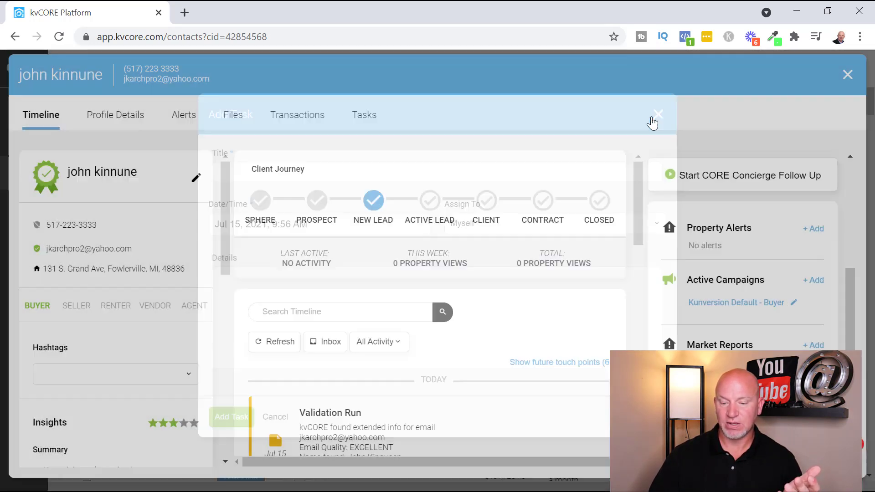
scroll(797, 253, up, 5)
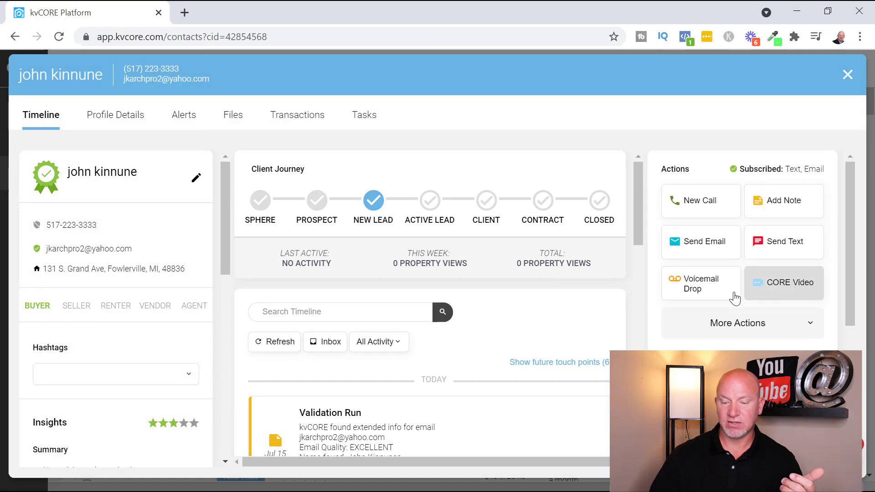
click(779, 328)
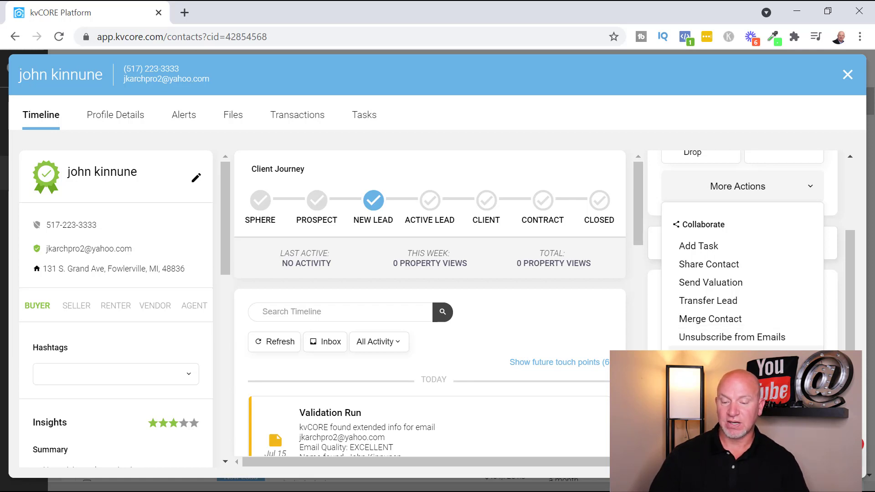
scroll(748, 314, down, 2)
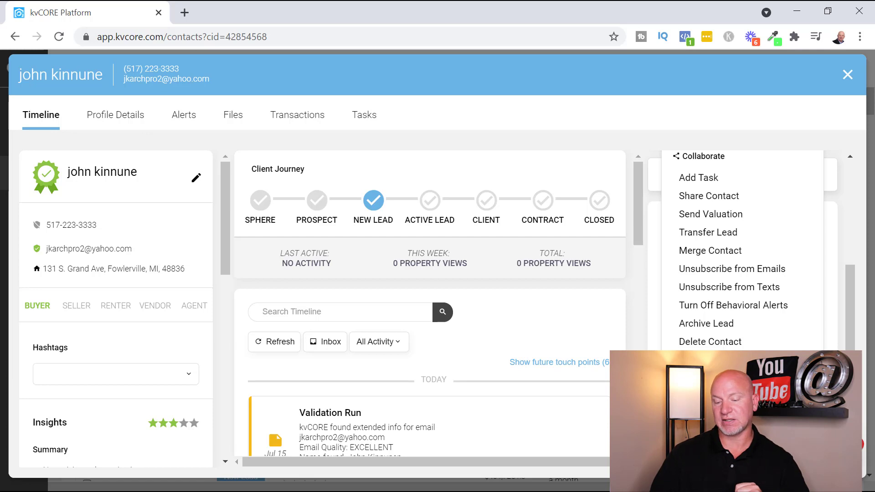
scroll(743, 250, down, 2)
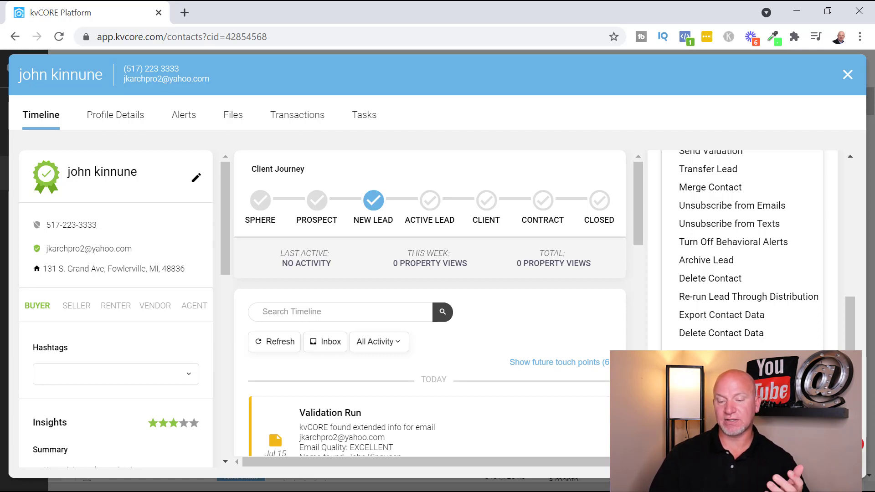
click(371, 192)
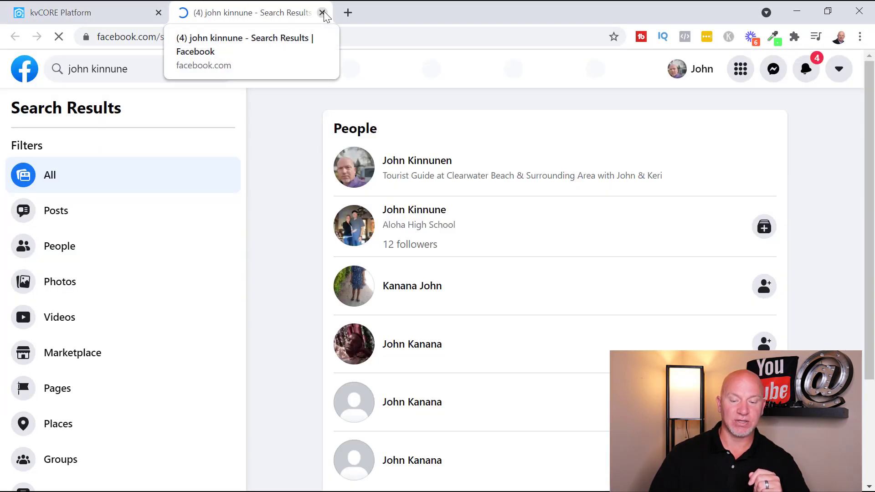
click(322, 12)
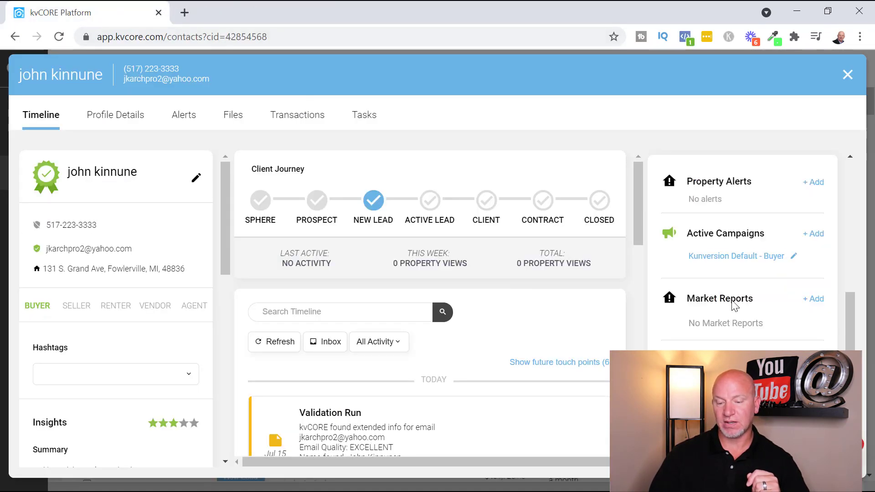
scroll(748, 337, up, 5)
scroll(748, 338, down, 2)
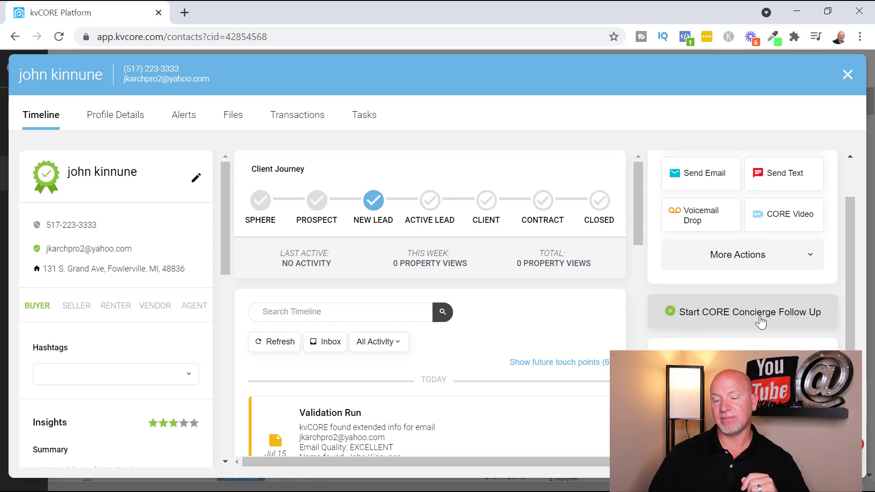
scroll(759, 320, down, 2)
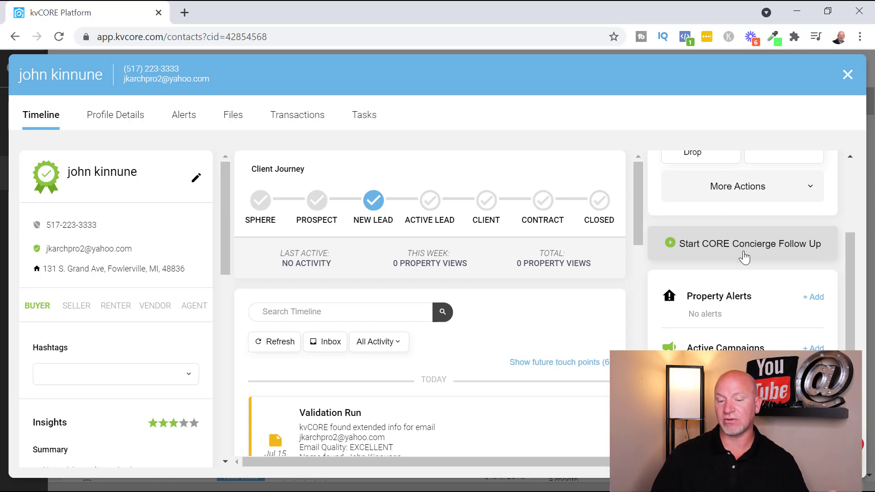
scroll(711, 256, down, 2)
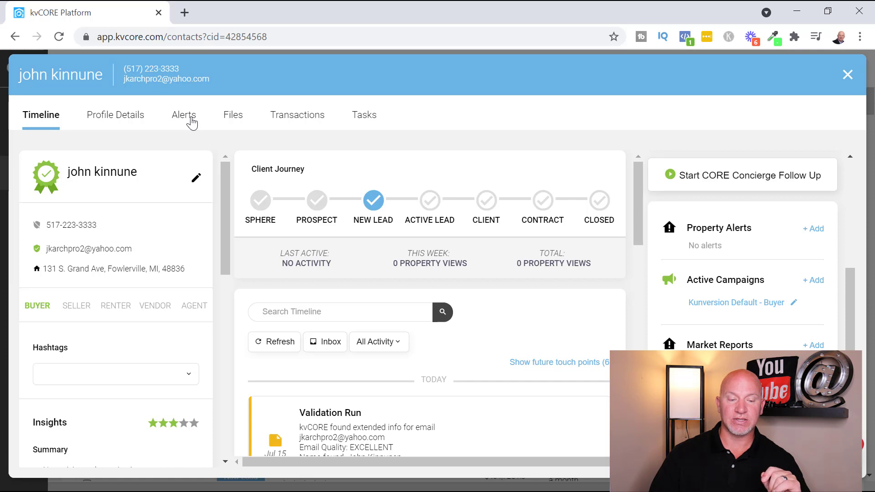
Step: Open the contact's search alerts and try saving a new alert before any area is set
click(191, 122)
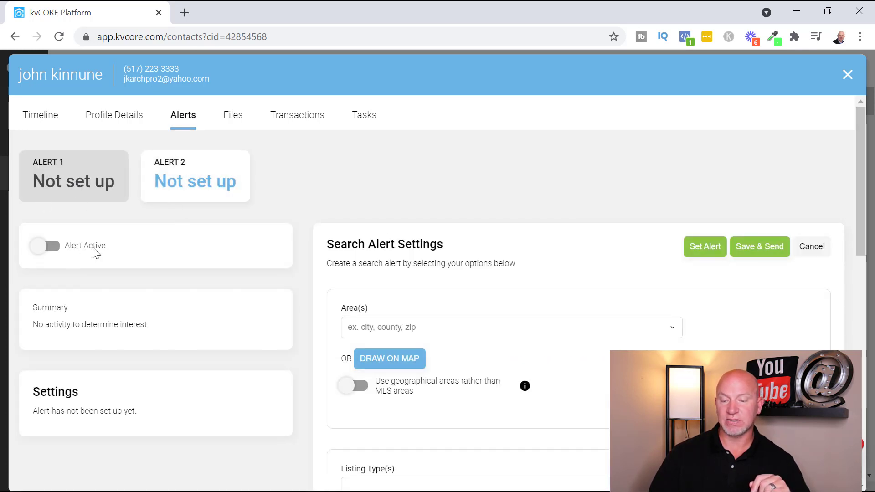
scroll(662, 276, down, 3)
scroll(663, 276, up, 2)
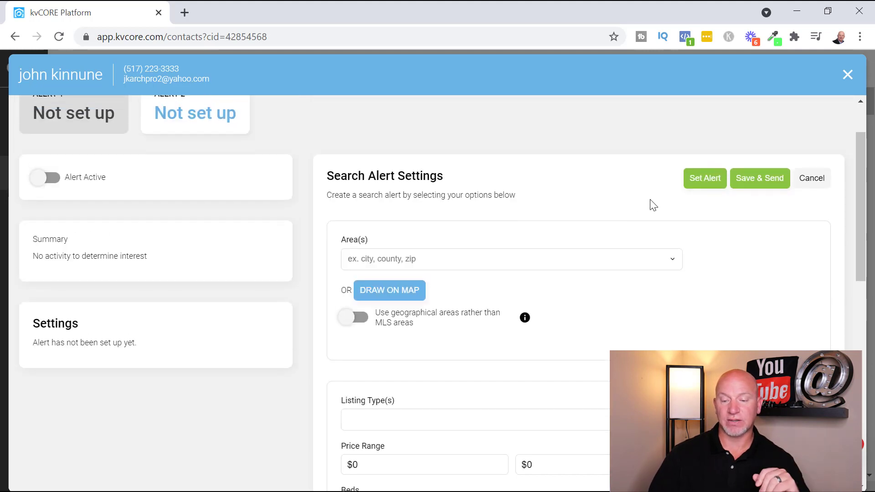
click(711, 188)
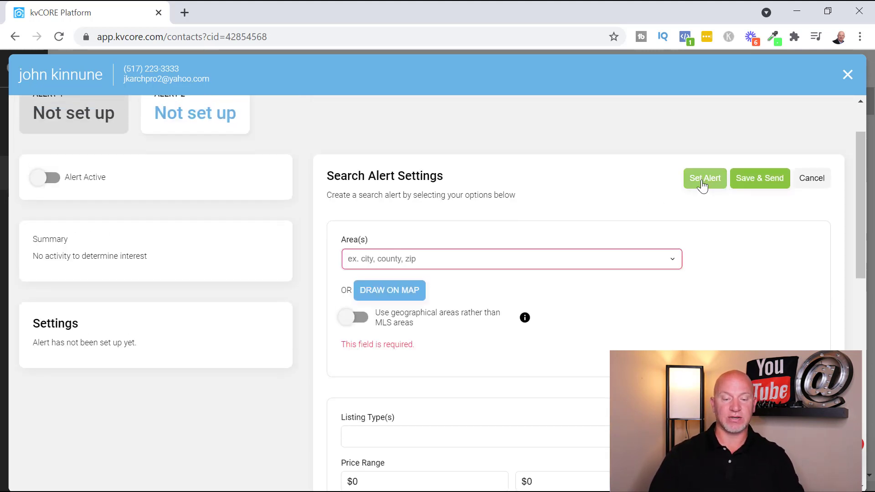
Step: Set the alert area to county: Livingston, MI and bring up Draw on Map
click(435, 258)
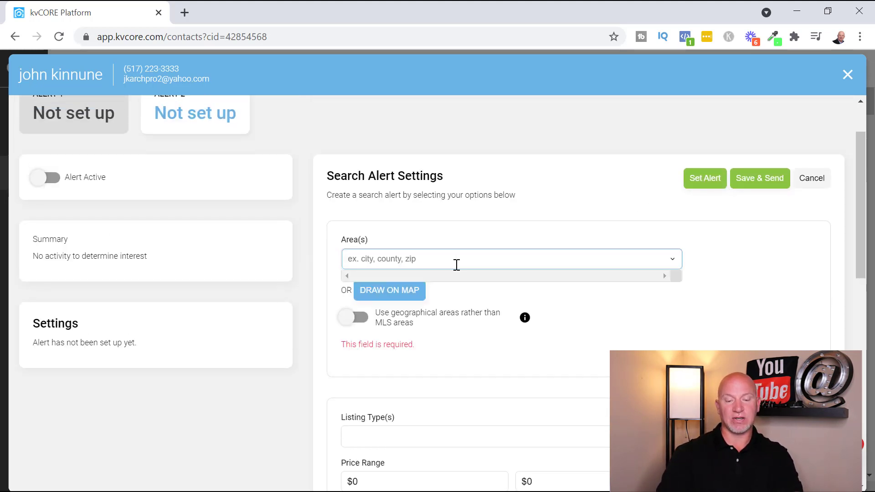
text(livingston)
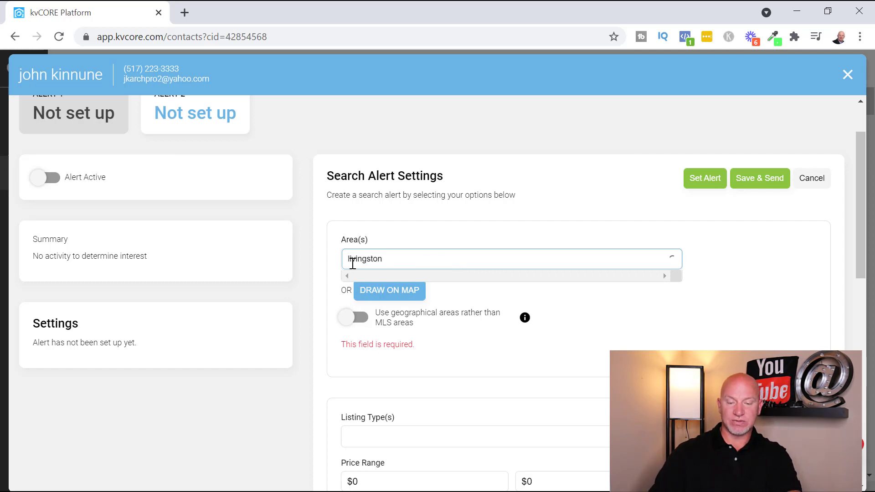
click(445, 283)
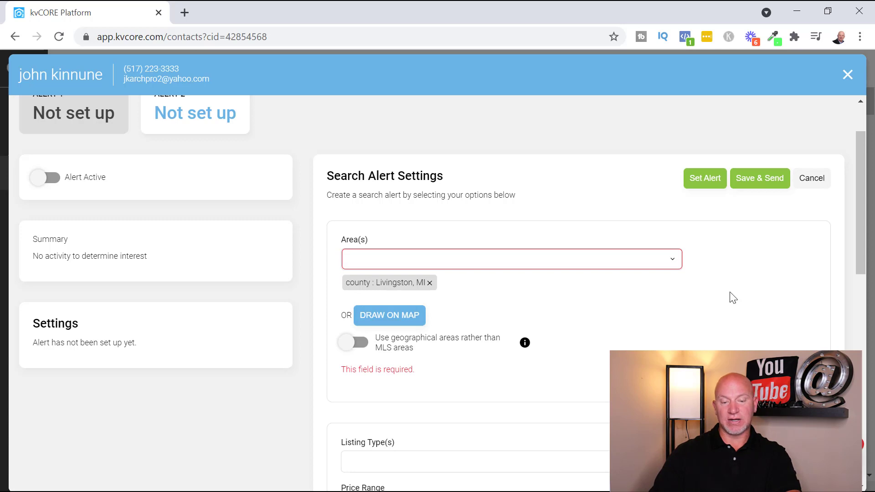
scroll(725, 301, down, 2)
click(404, 249)
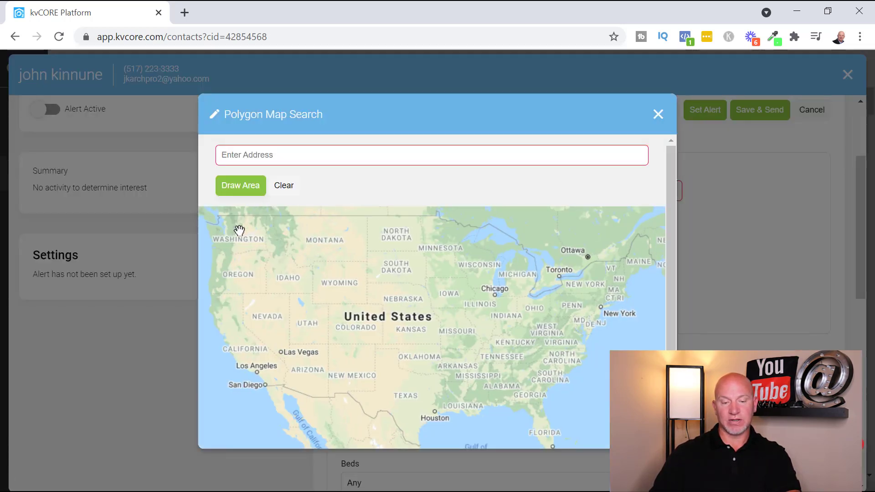
Step: Search the polygon map for Livingston County, MI and zoom to it
click(242, 186)
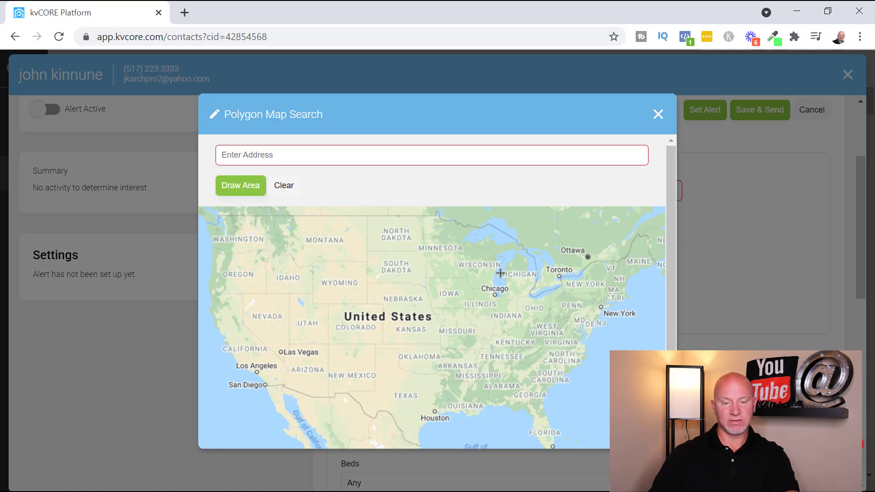
click(360, 160)
text(12)
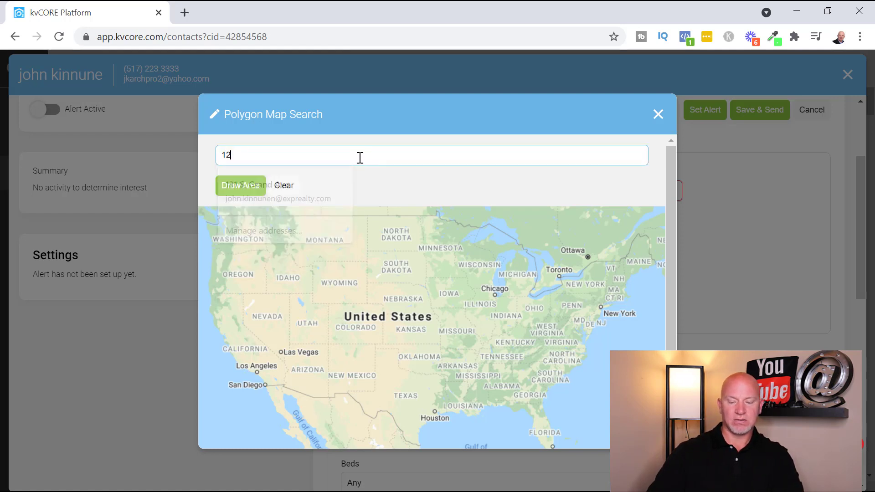
key(BackSpace)
key(BackSpace)
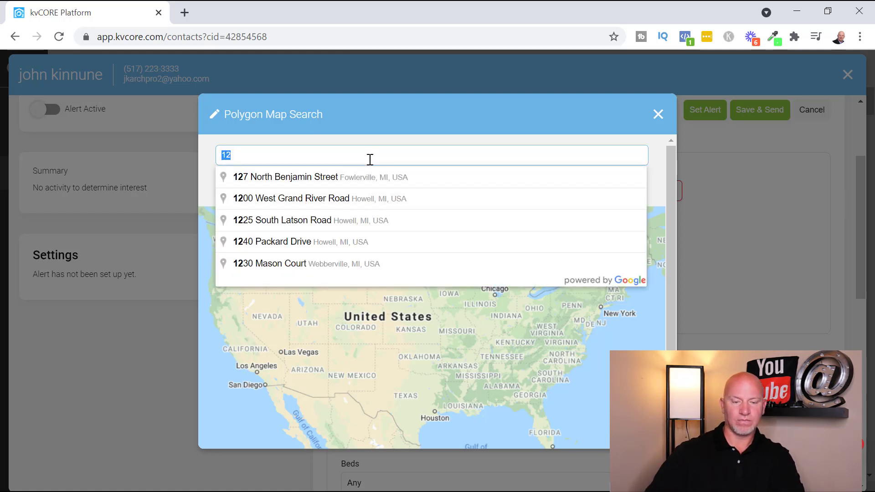
text(livingst)
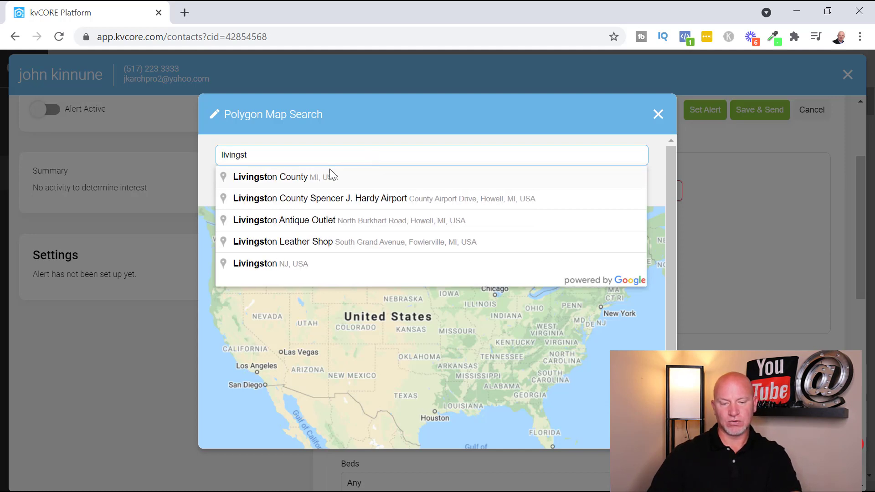
click(323, 178)
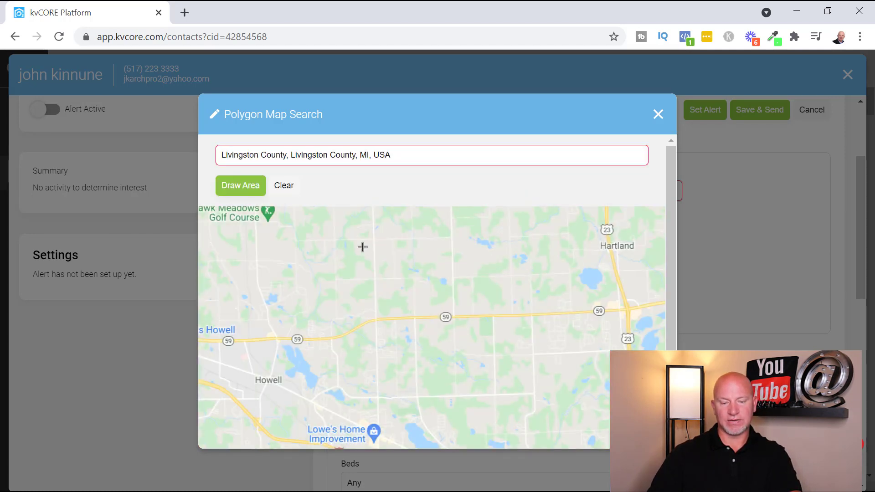
Step: Trace a trial boundary across the county, then close the map search without a drawn area
click(244, 192)
mouse_move(357, 250)
mouse_down()
mouse_move(377, 384)
mouse_move(562, 371)
mouse_up()
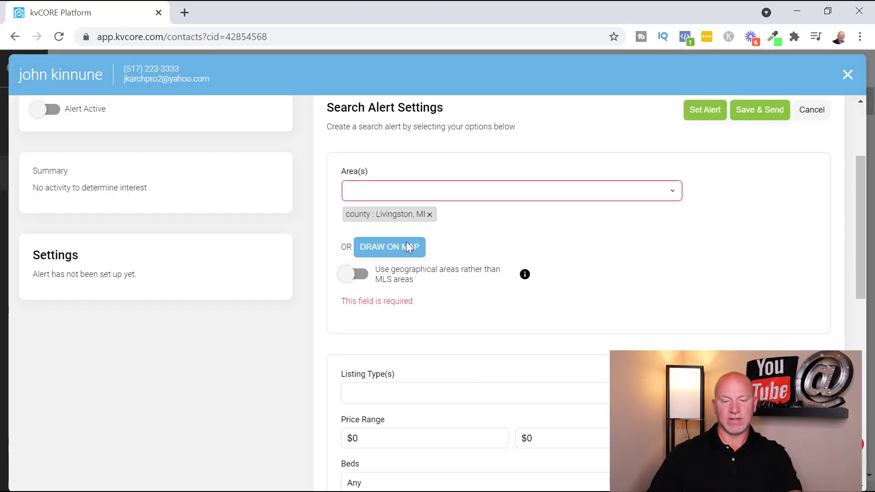
click(373, 249)
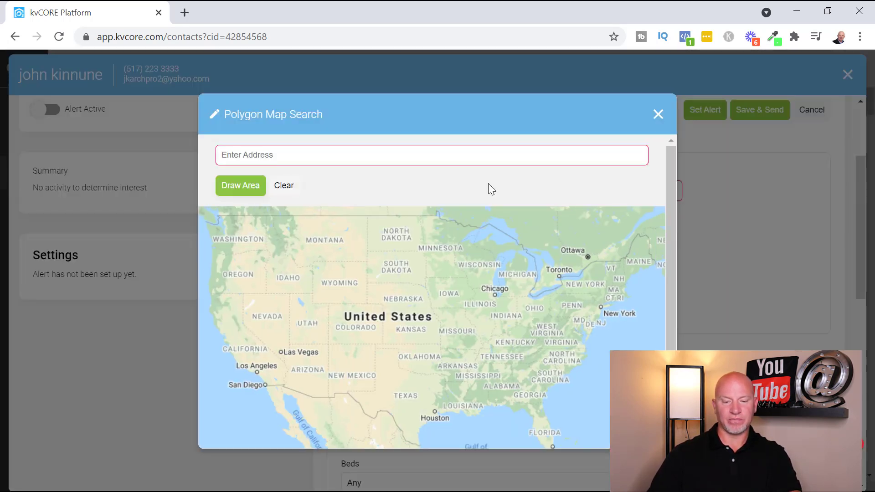
click(658, 115)
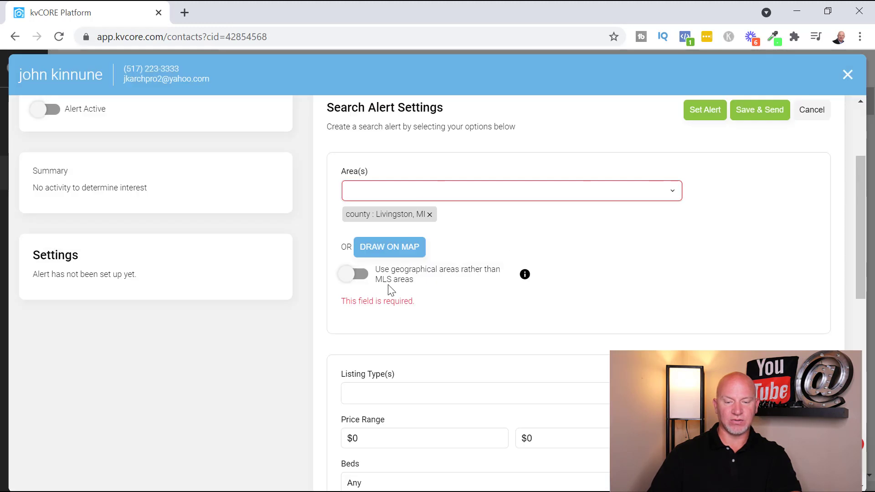
Step: Limit the search alert to Single Family listings with at least 3 bedrooms
scroll(410, 290, down, 2)
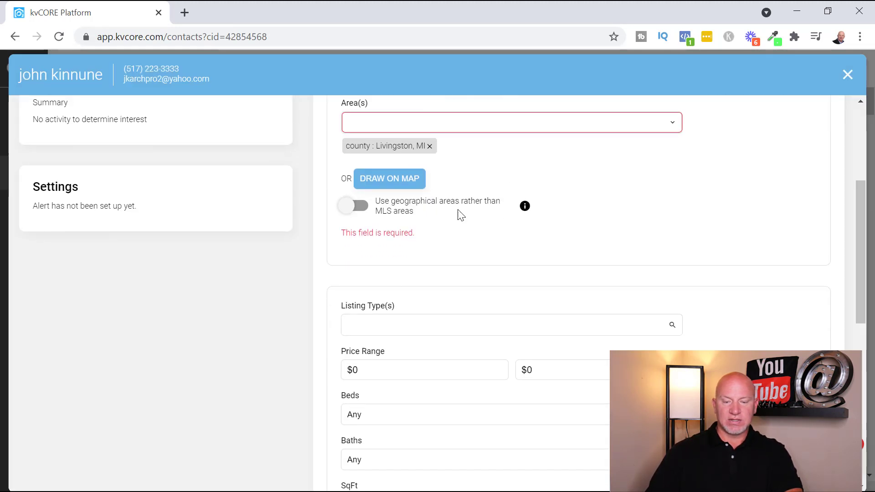
scroll(433, 264, down, 2)
click(449, 257)
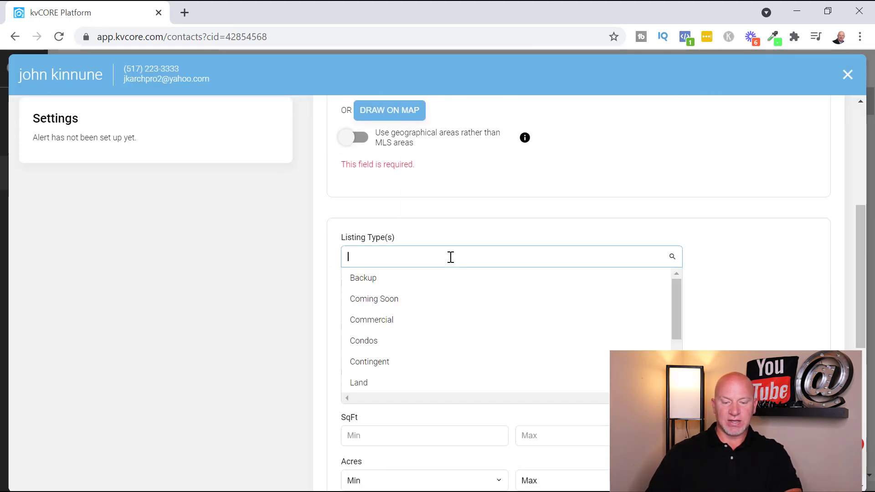
text(s)
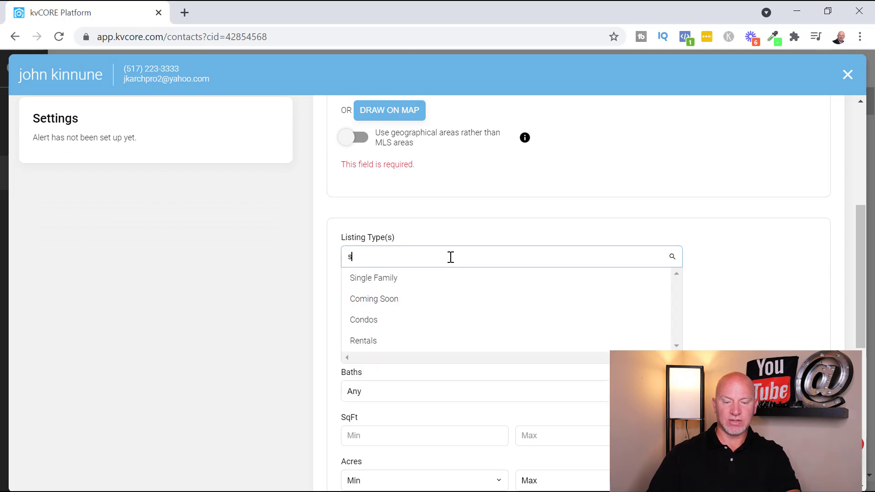
click(430, 277)
scroll(724, 223, down, 3)
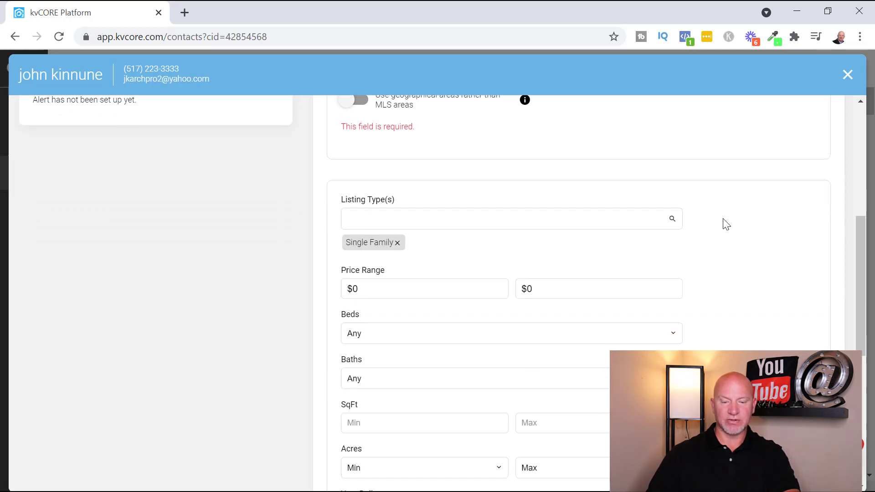
click(447, 234)
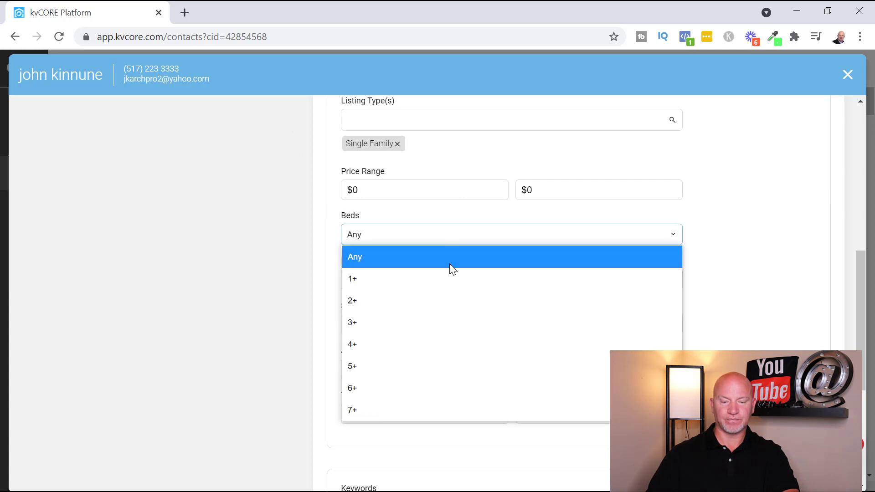
click(414, 321)
Step: Set the alert's email frequency to ASAP, after briefly trying Monthly
scroll(422, 251, down, 3)
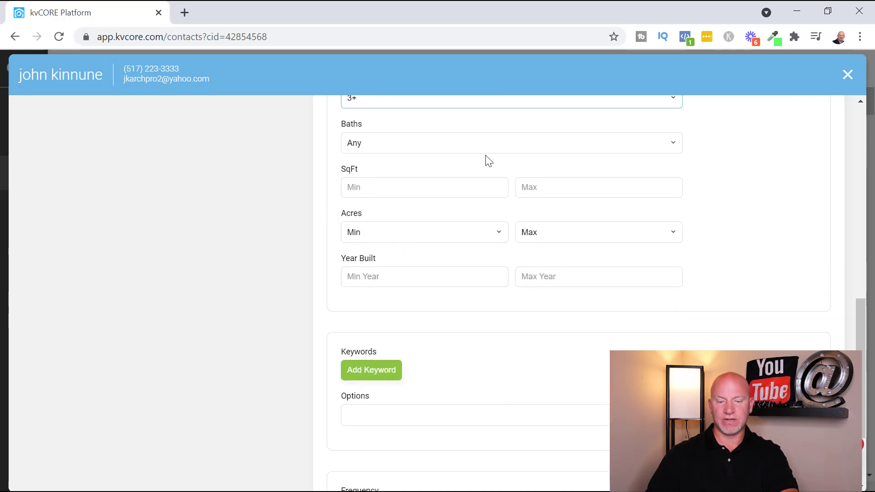
scroll(509, 319, down, 2)
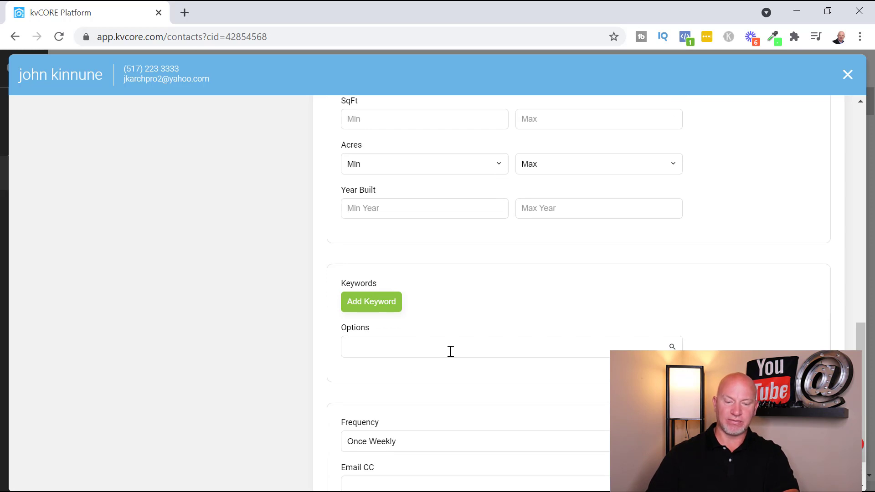
scroll(435, 309, down, 1)
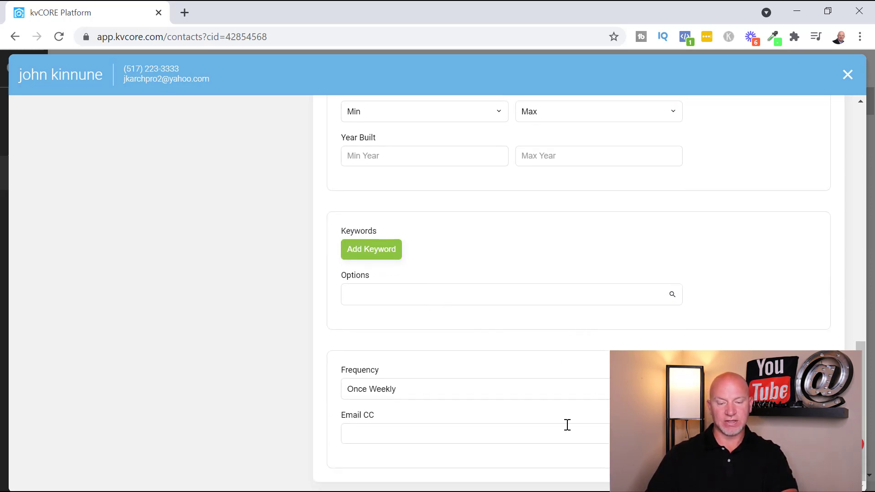
click(367, 436)
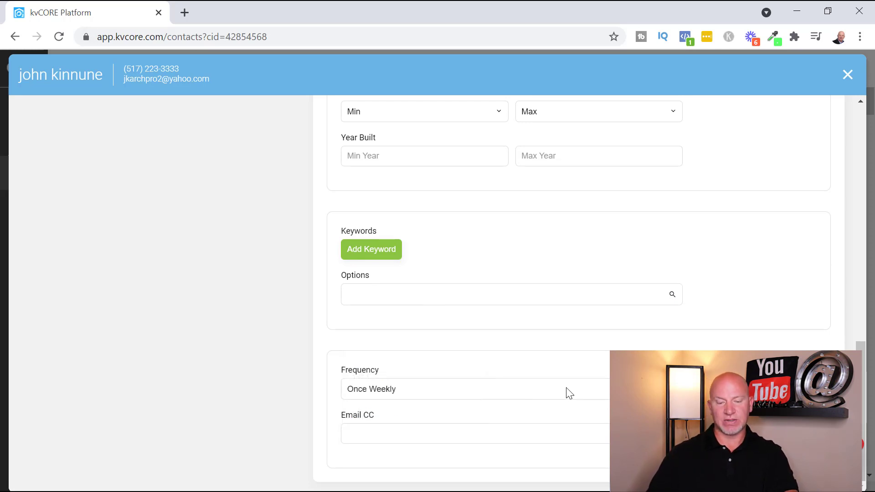
click(570, 392)
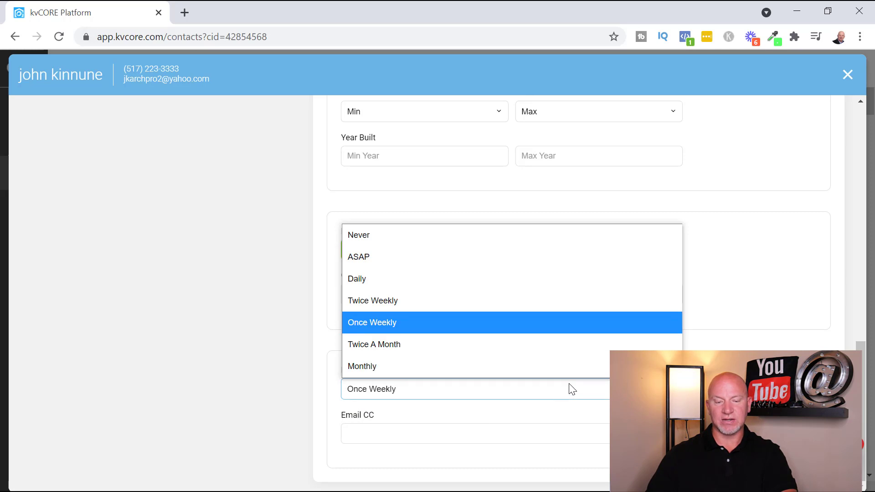
click(422, 258)
click(404, 397)
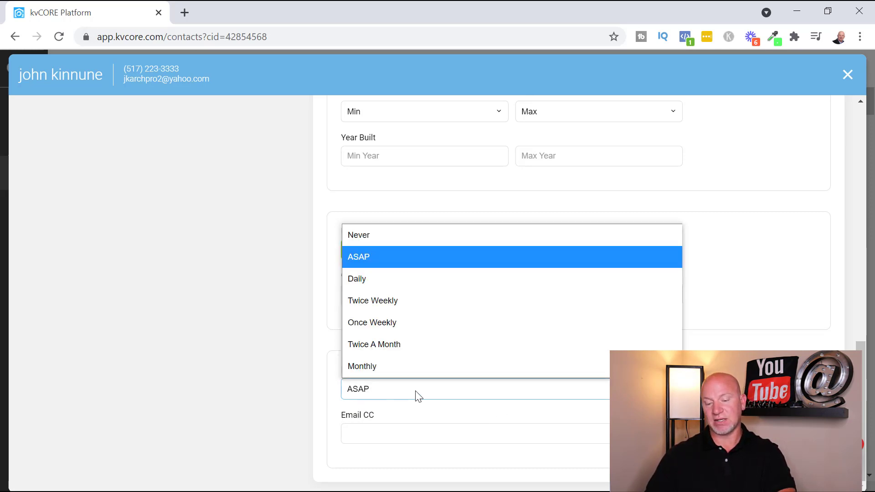
click(376, 369)
click(486, 389)
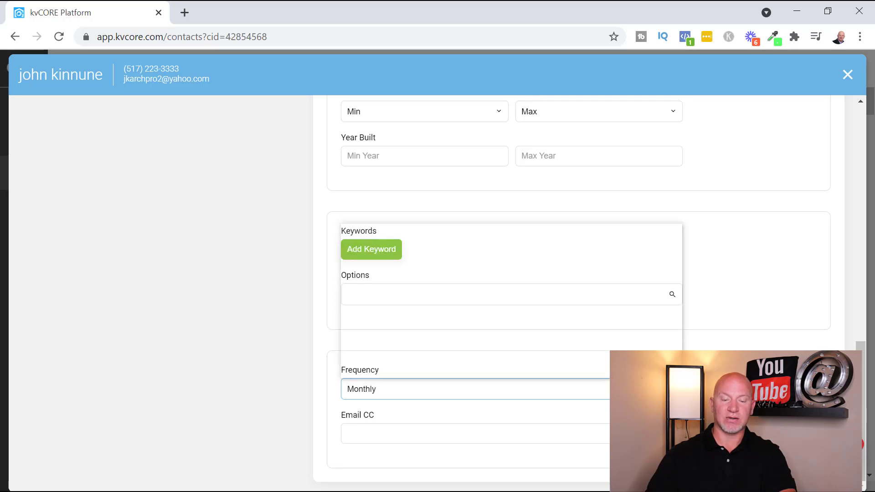
click(422, 262)
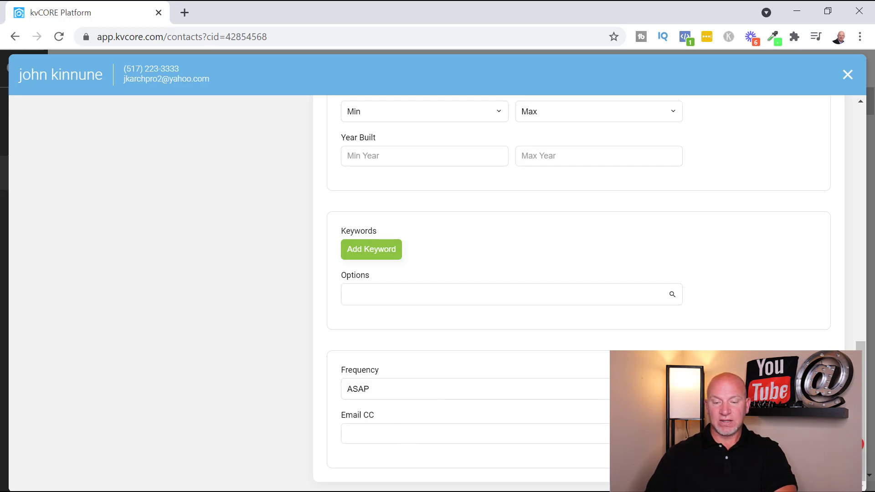
Step: Save the alert as Alert 1 with 237 listings, then toggle Alert Active so it ends off
scroll(502, 292, up, 15)
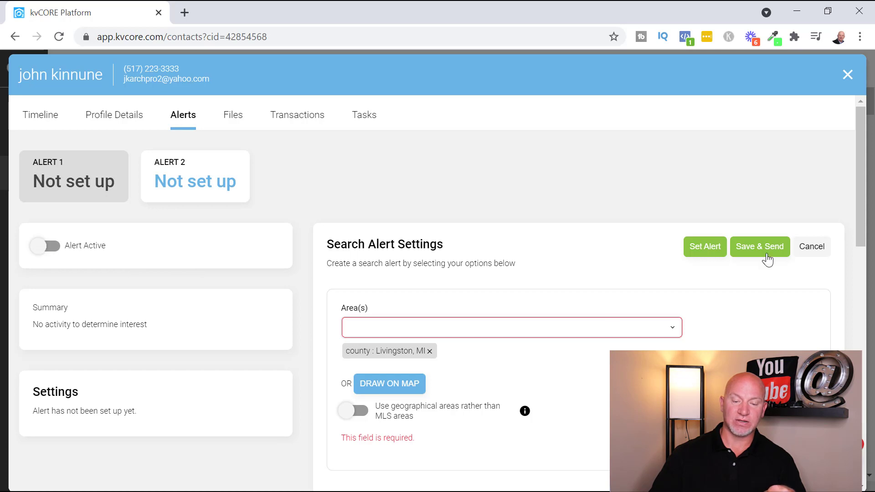
click(707, 253)
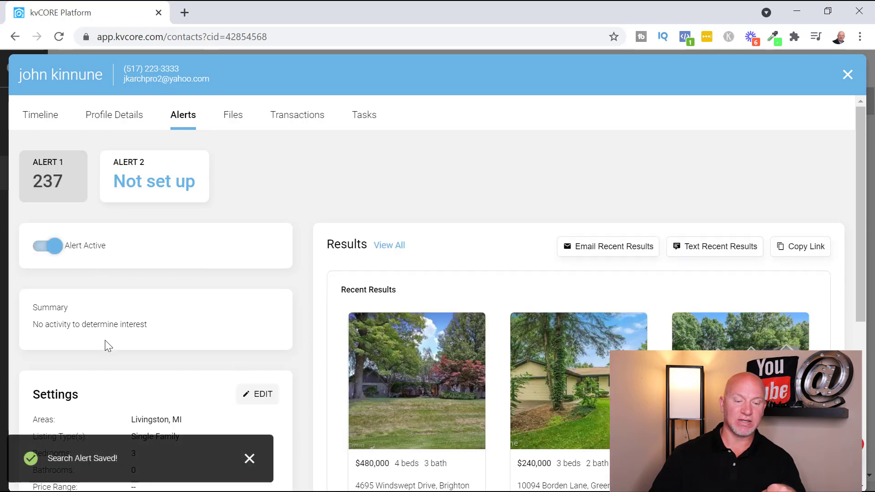
click(57, 253)
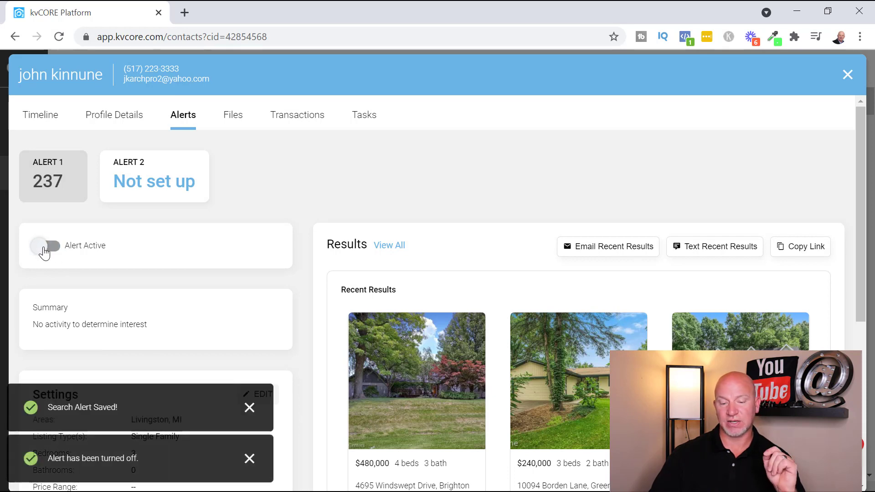
click(48, 248)
scroll(420, 309, down, 6)
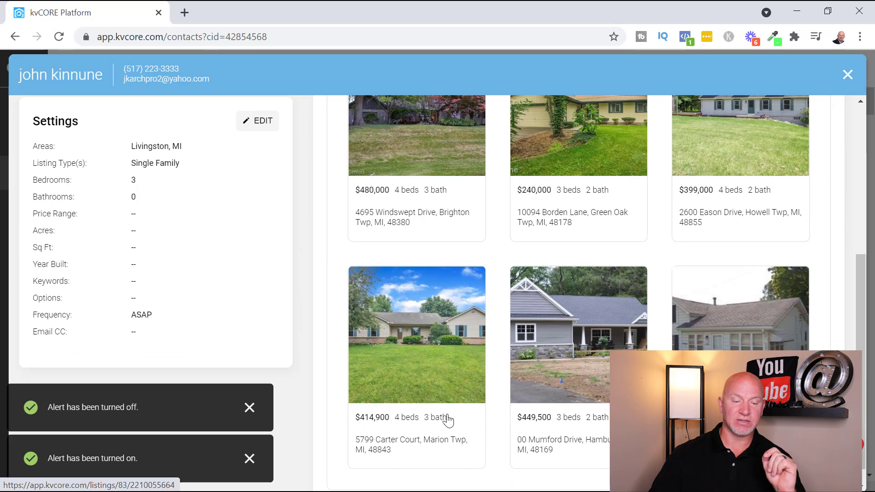
scroll(446, 416, up, 6)
click(58, 247)
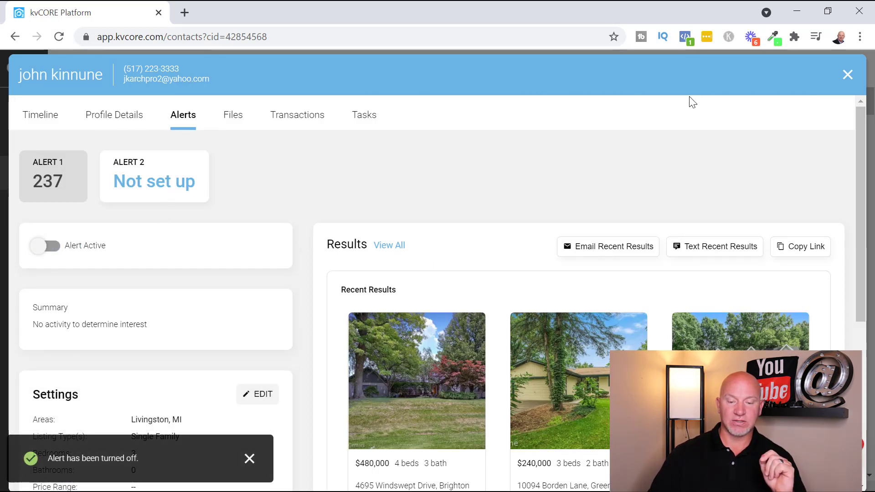
Step: Return to the lead's Timeline listing Alert 1 (Inactive) and glance at the Active Campaigns list
click(43, 120)
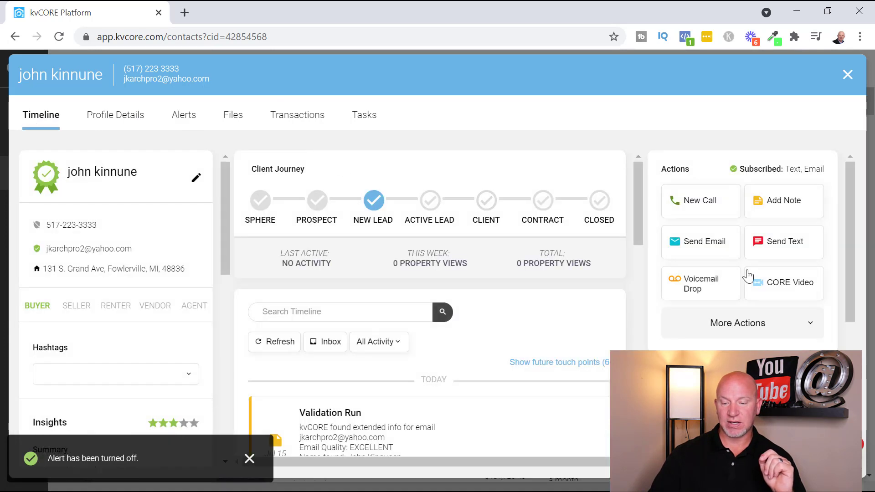
scroll(684, 262, down, 5)
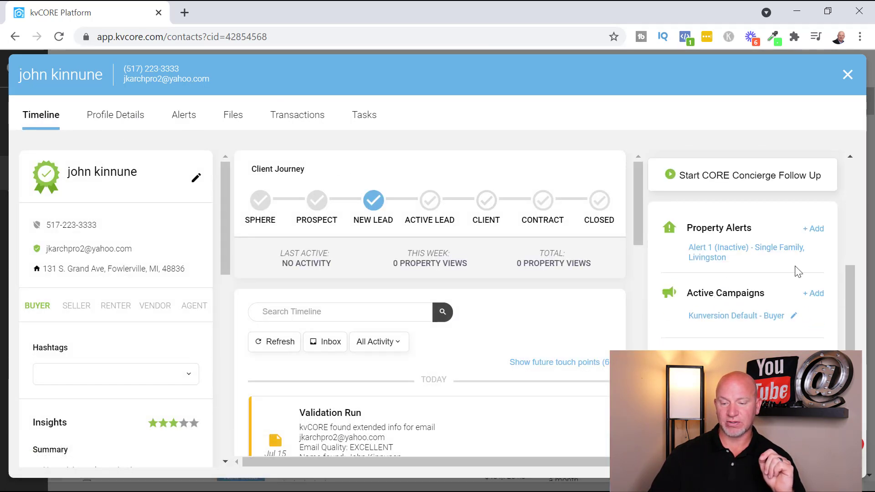
scroll(782, 248, up, 2)
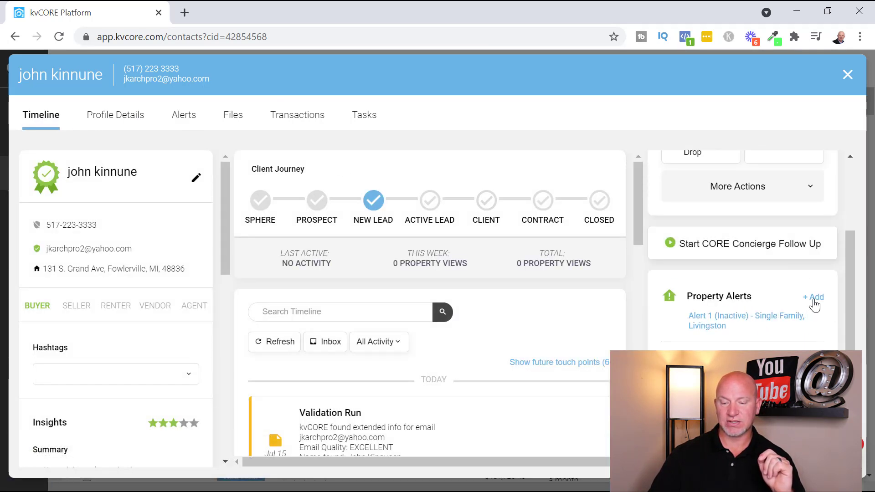
scroll(810, 308, down, 2)
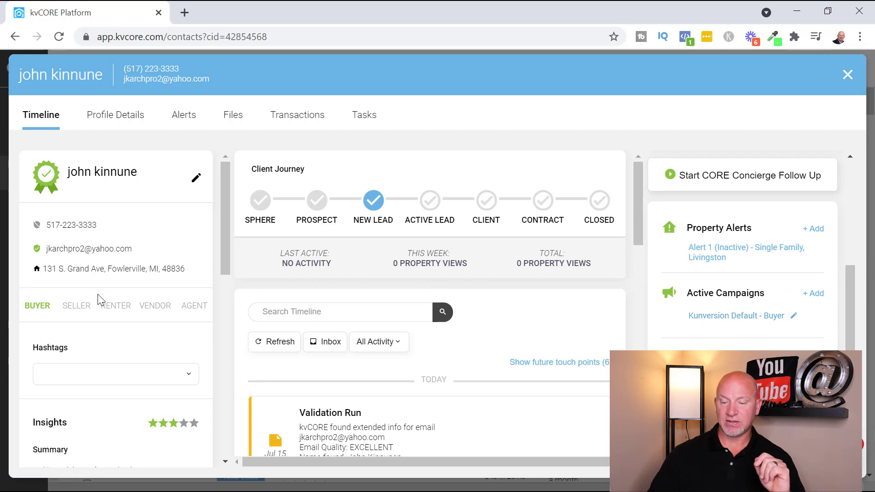
click(817, 294)
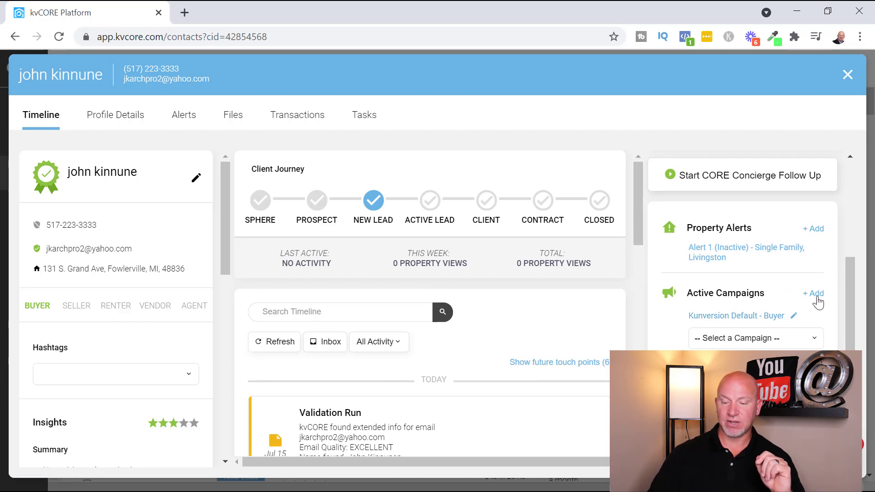
click(792, 341)
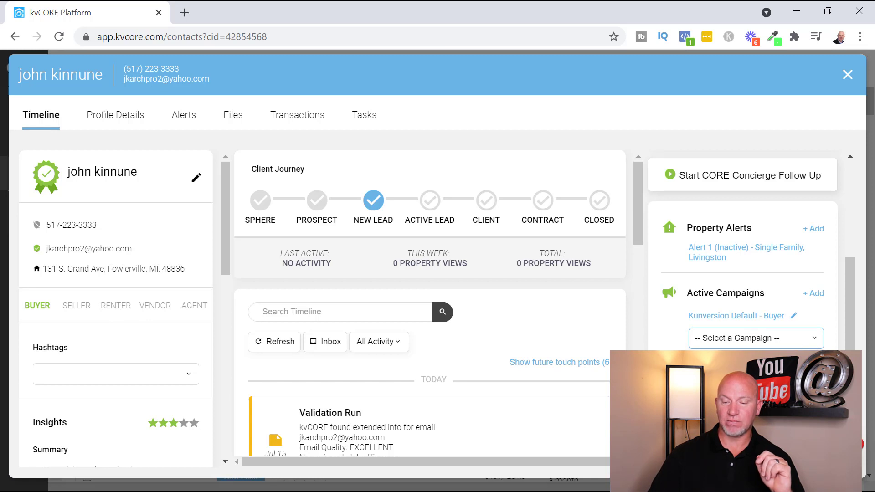
scroll(765, 338, down, 2)
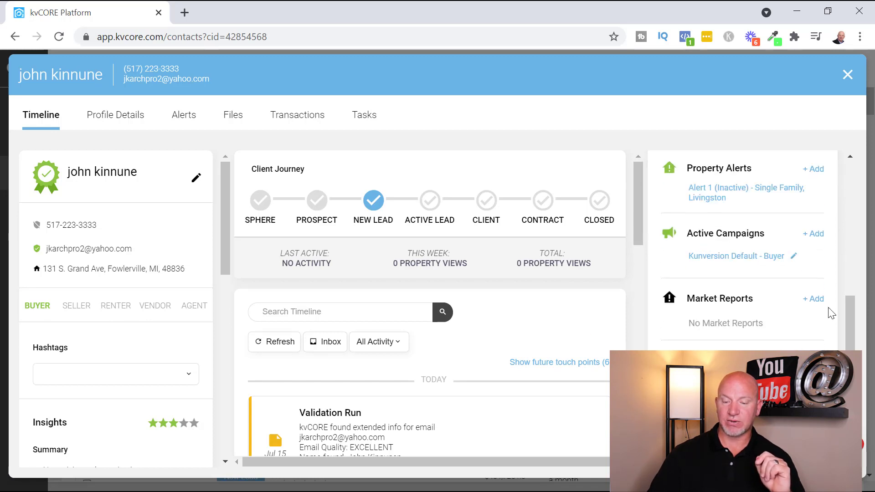
Step: Start a new market report for the lead covering Livingston Twp, MI
click(813, 299)
scroll(771, 303, down, 2)
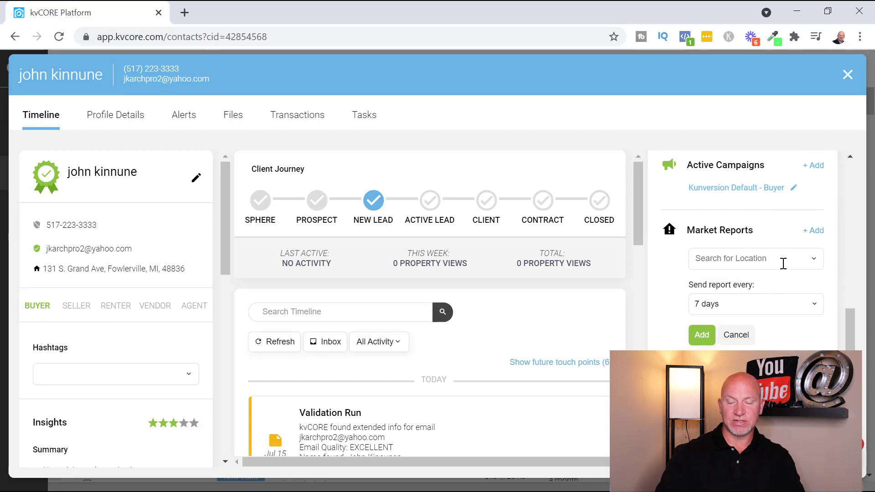
click(784, 263)
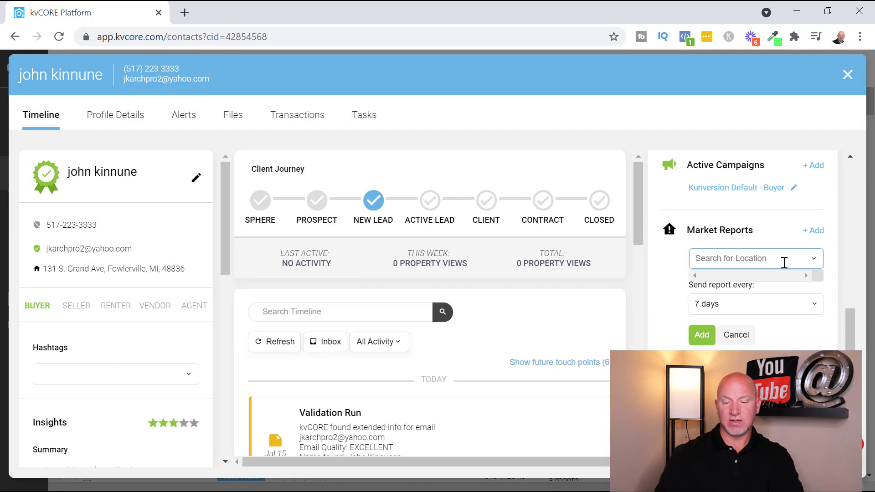
text(livingston)
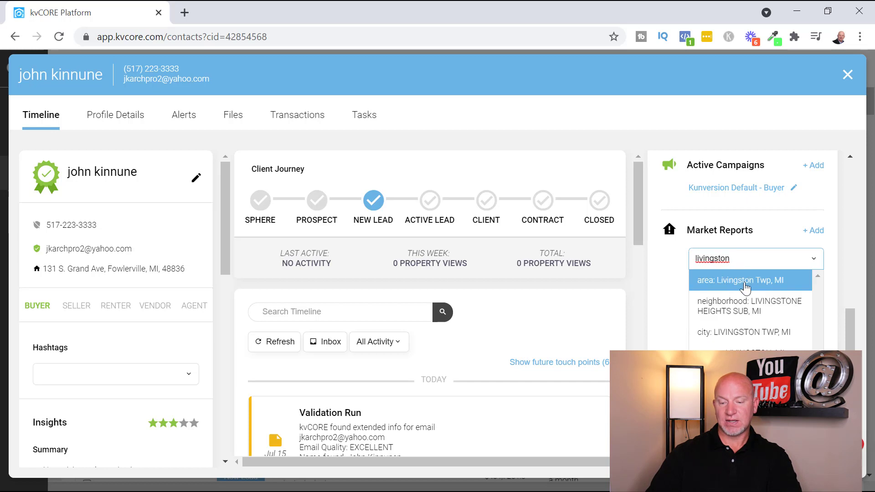
click(762, 282)
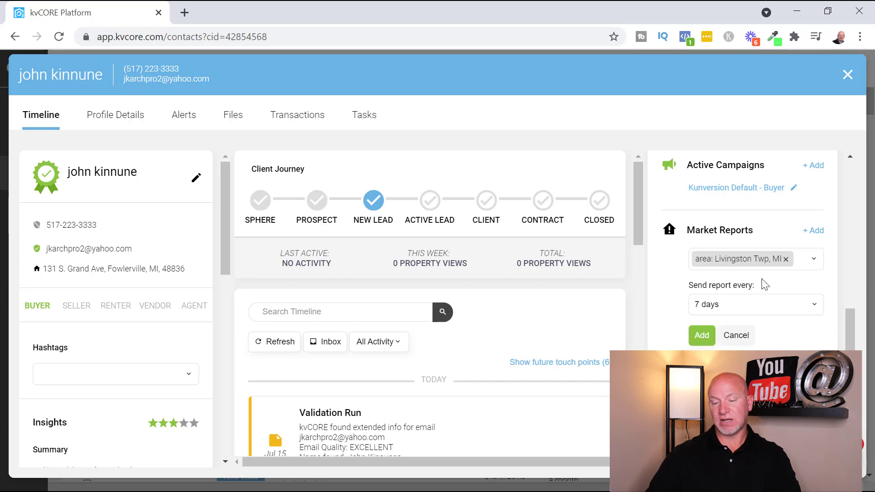
Step: Set the report to send every 14 days instead of 28, add it, and click the Seller tag
click(783, 309)
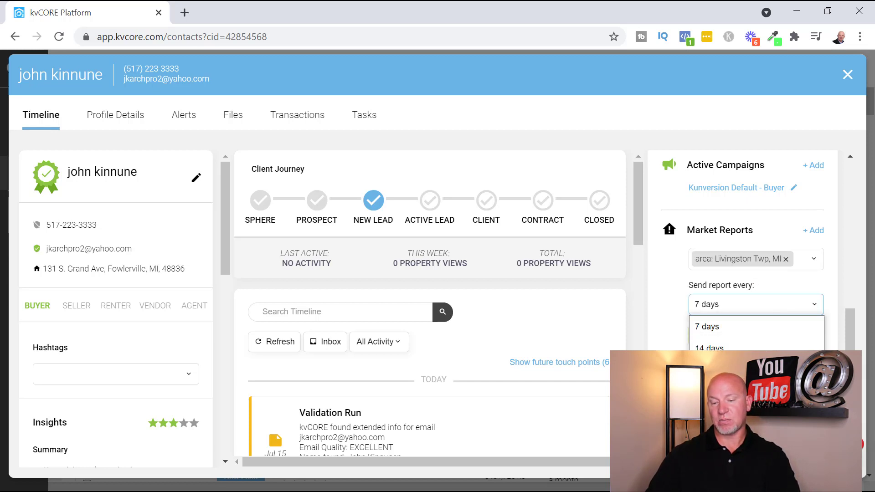
click(728, 392)
click(785, 314)
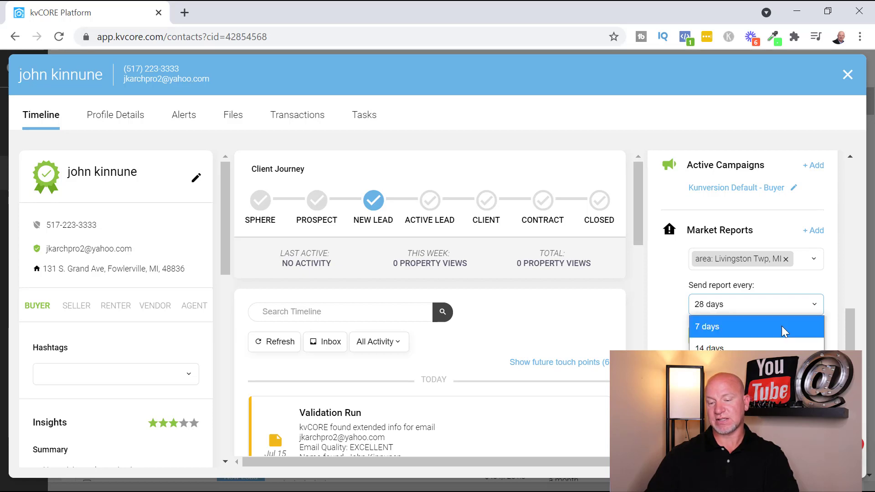
click(729, 346)
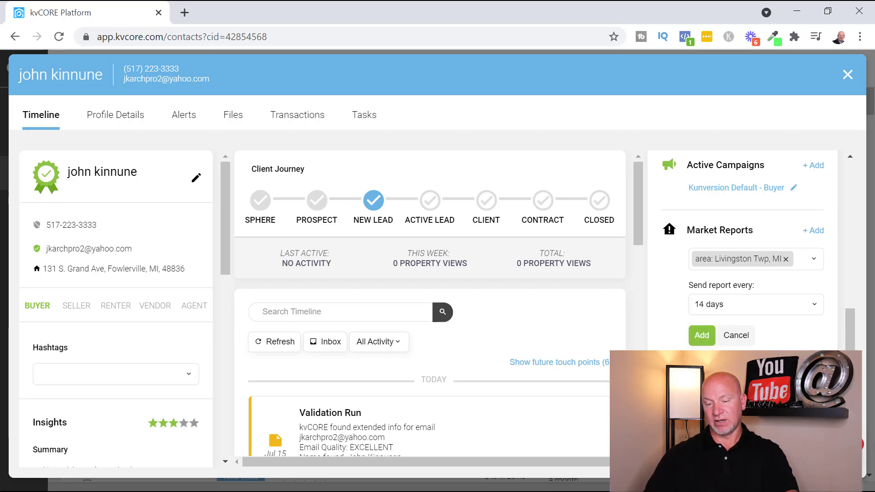
click(702, 336)
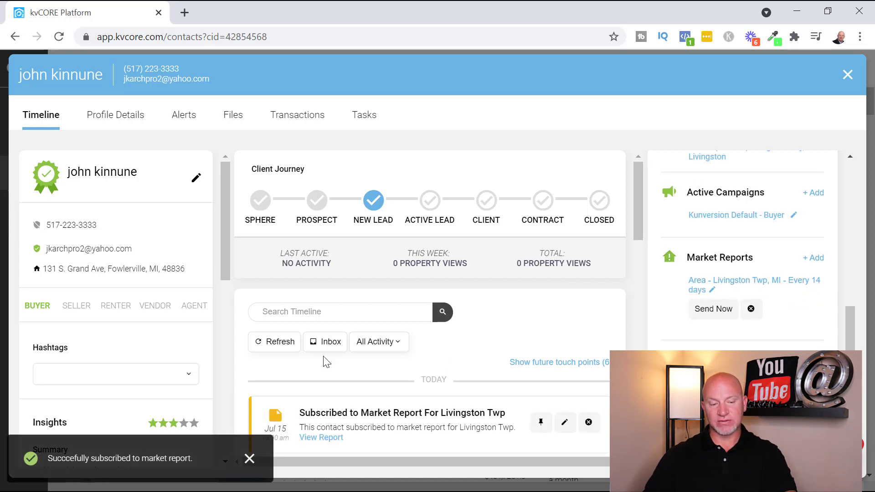
click(87, 311)
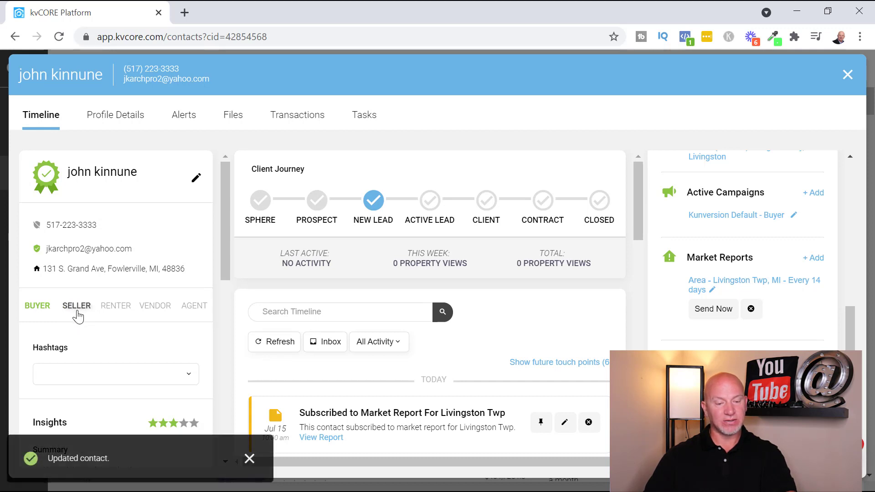
Step: Toggle the SELLER tag again so the lead is tagged Seller alongside Buyer
click(78, 314)
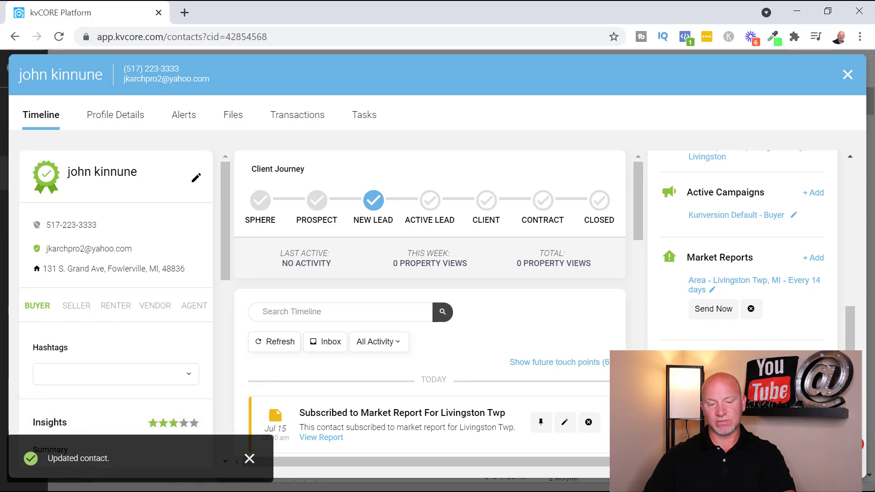
click(87, 310)
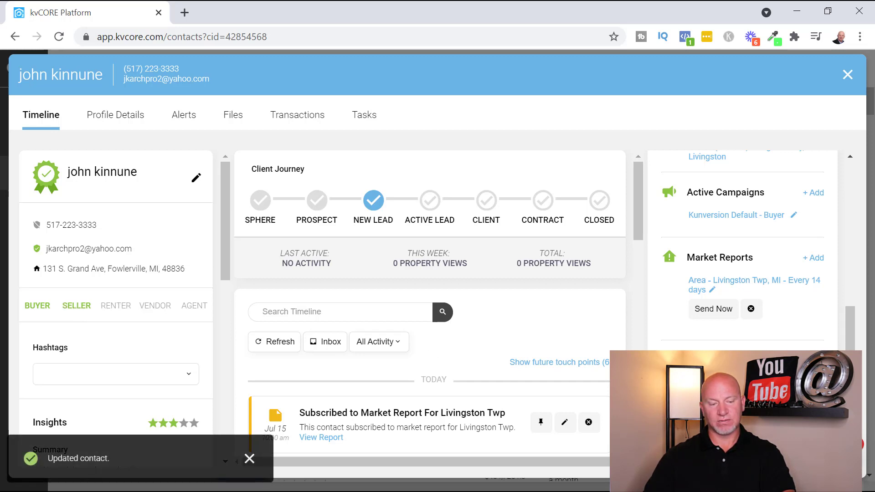
click(37, 306)
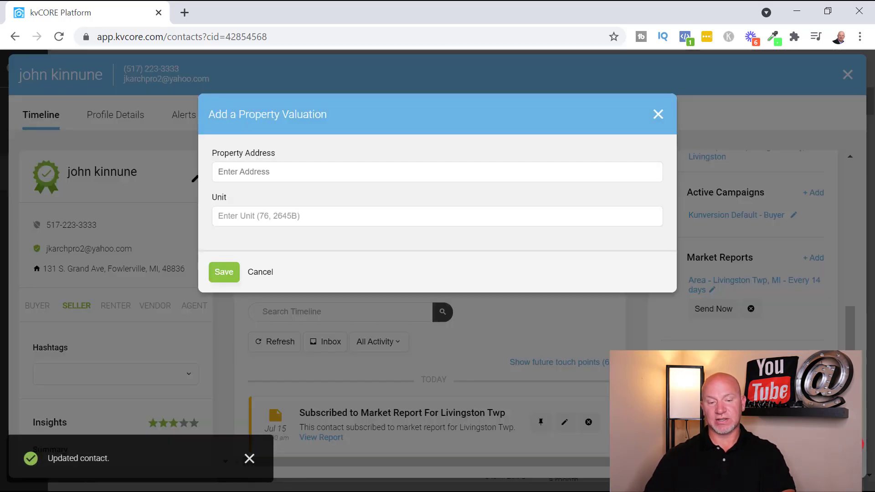
click(433, 171)
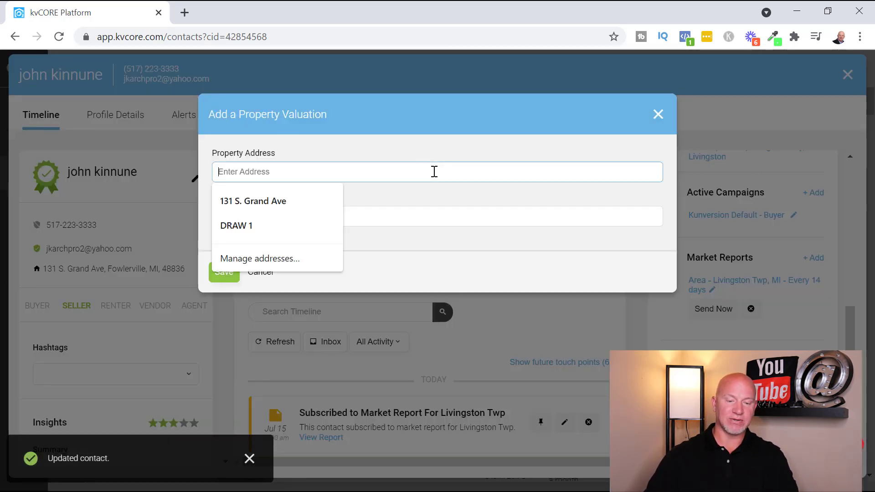
click(305, 201)
drag(335, 172, 166, 170)
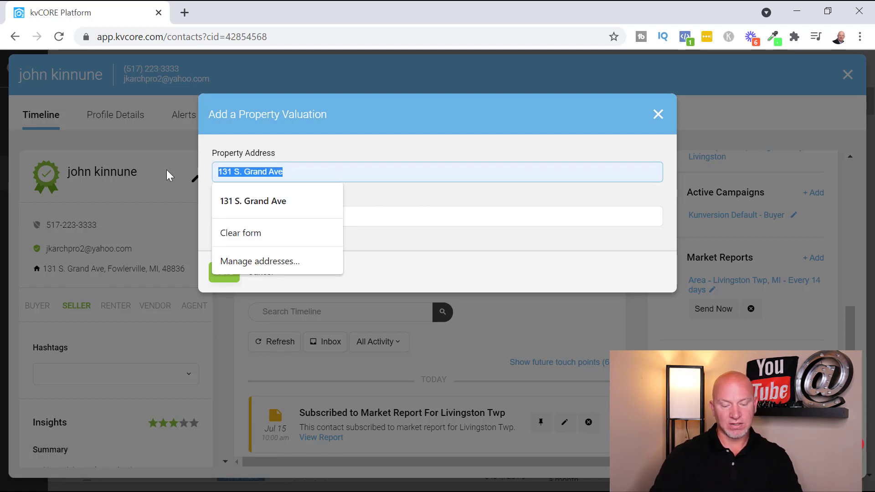
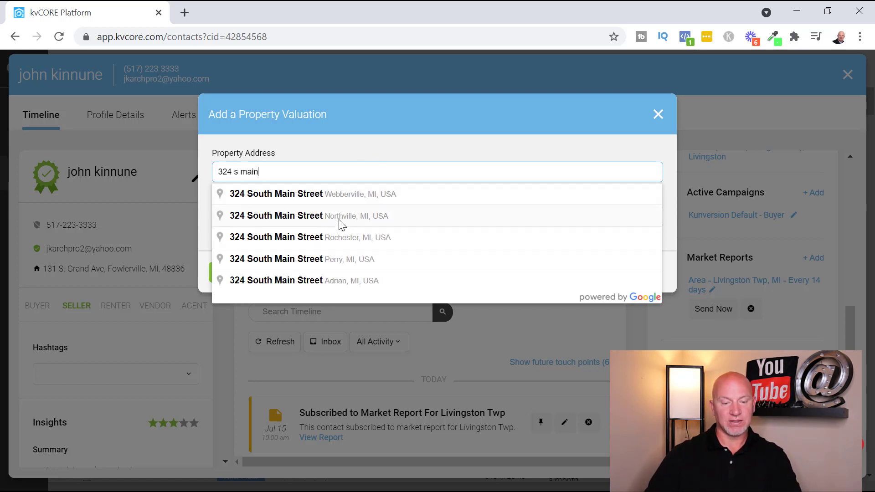
click(340, 223)
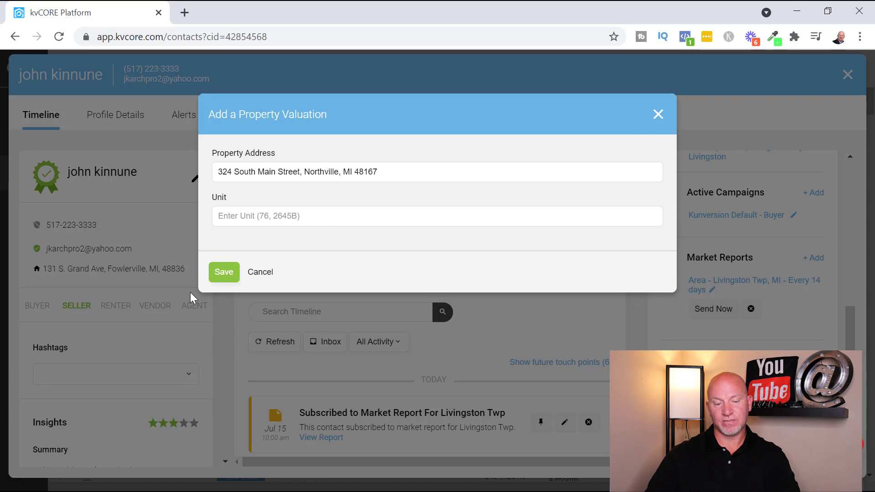
click(223, 272)
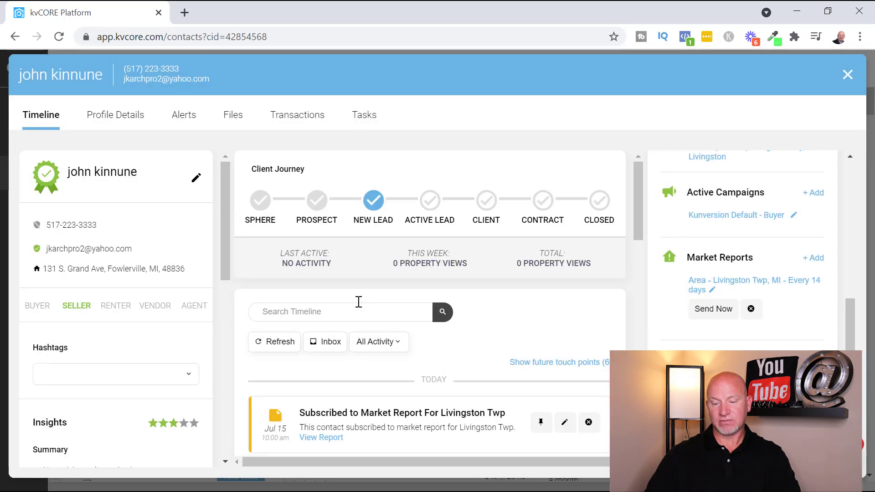
scroll(809, 349, down, 1)
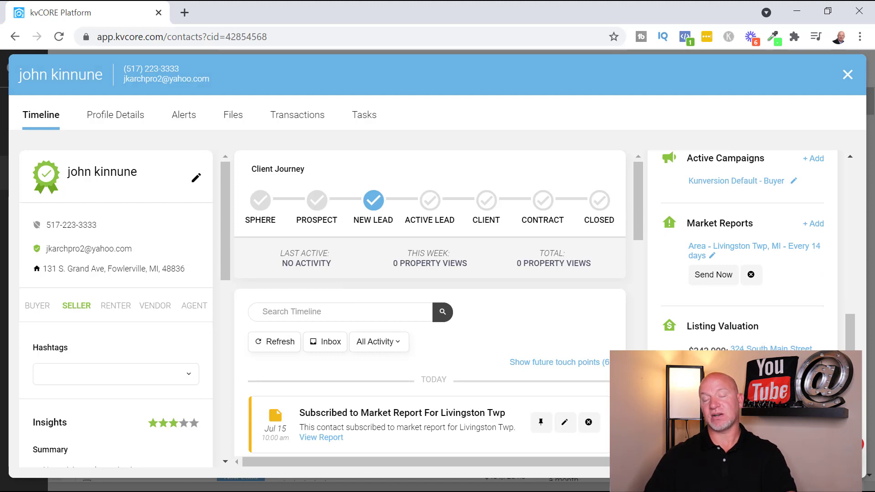
drag(689, 349, 731, 350)
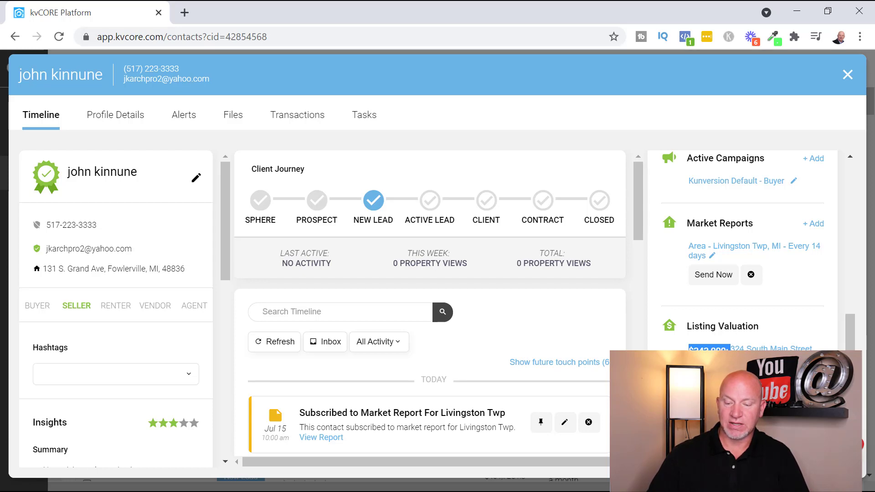
scroll(743, 251, down, 1)
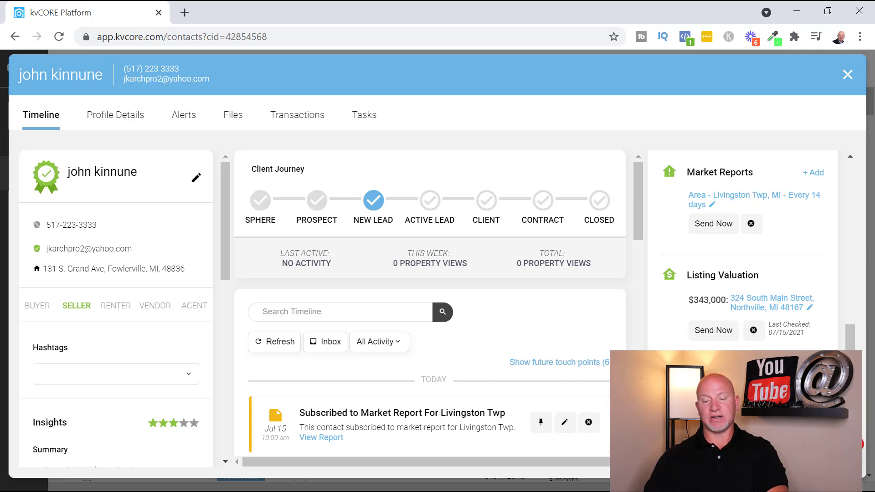
scroll(761, 309, up, 6)
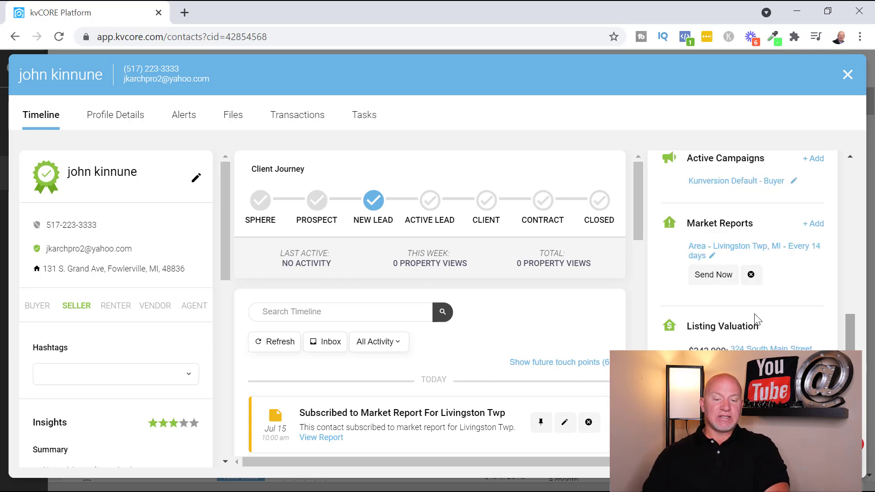
scroll(760, 309, up, 2)
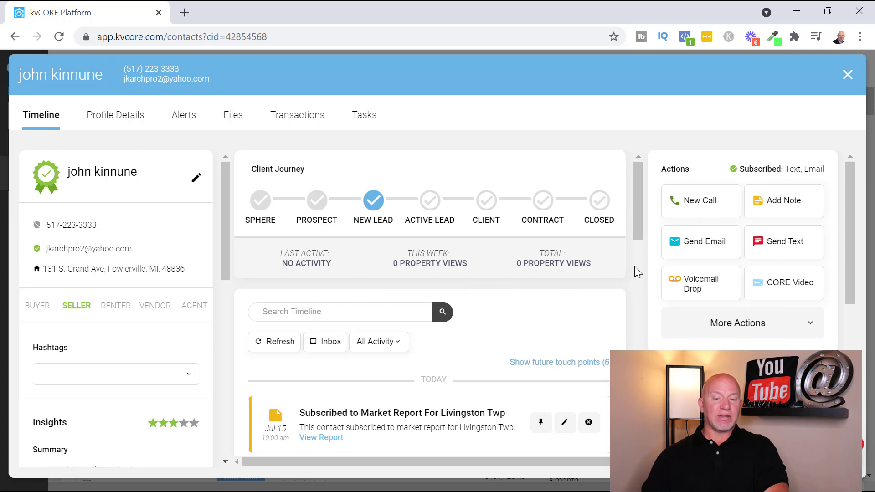
Step: Show the lead's Profile Details and highlight the Manual Add system source value
click(124, 121)
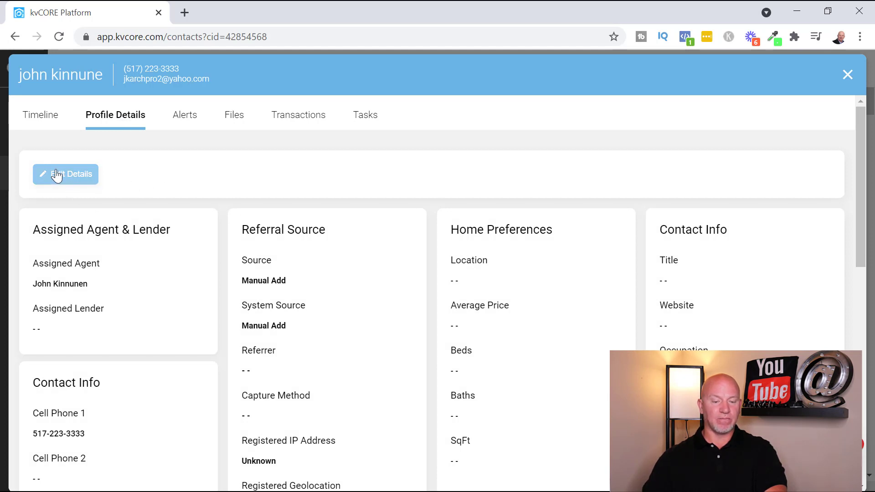
scroll(528, 302, down, 6)
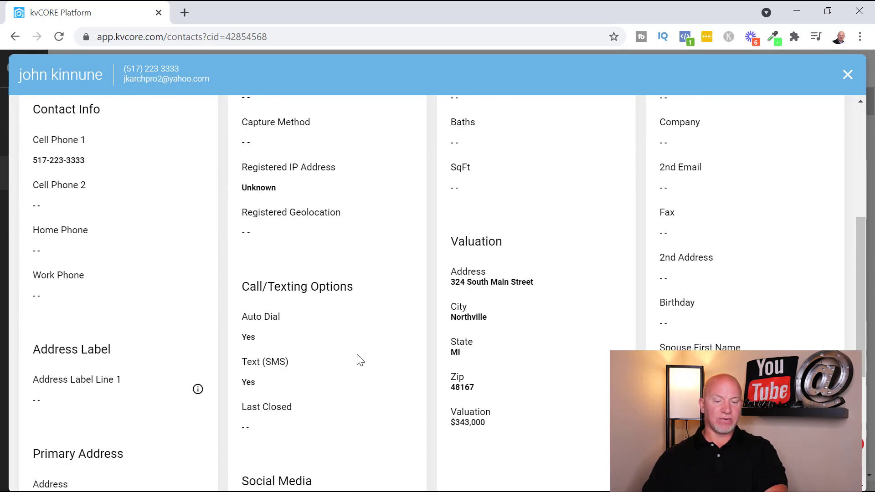
scroll(318, 392, down, 6)
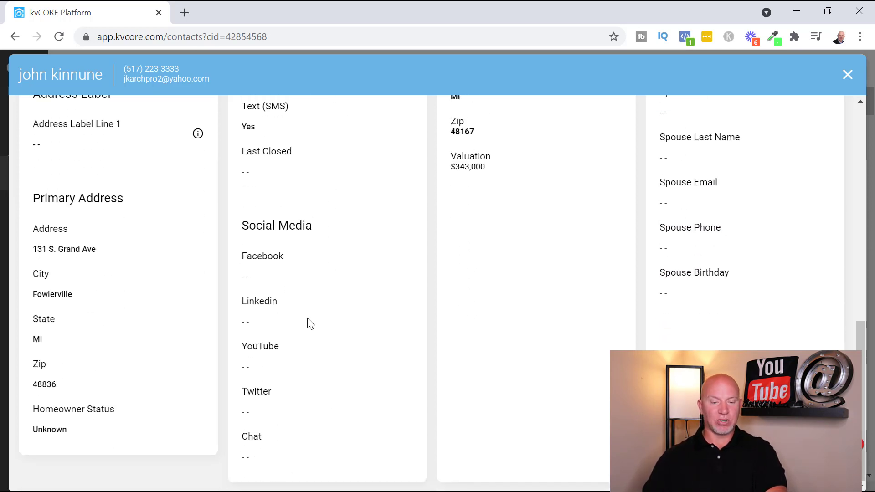
scroll(477, 223, up, 3)
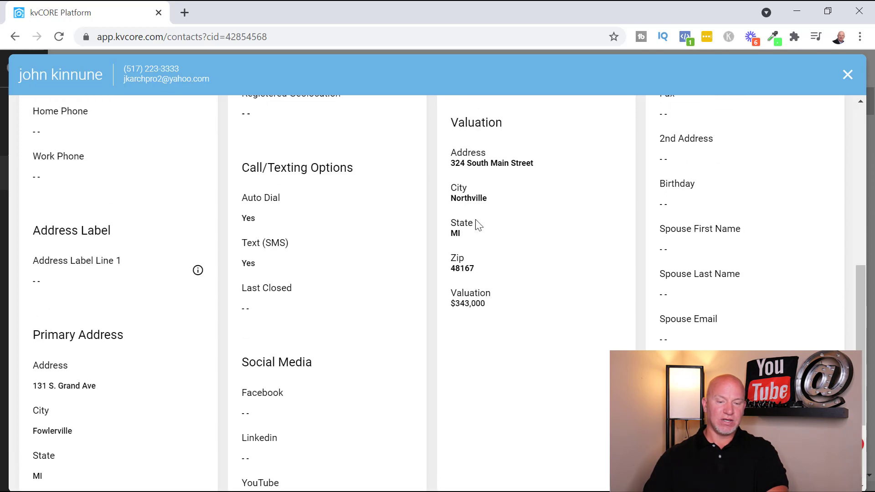
scroll(336, 371, up, 5)
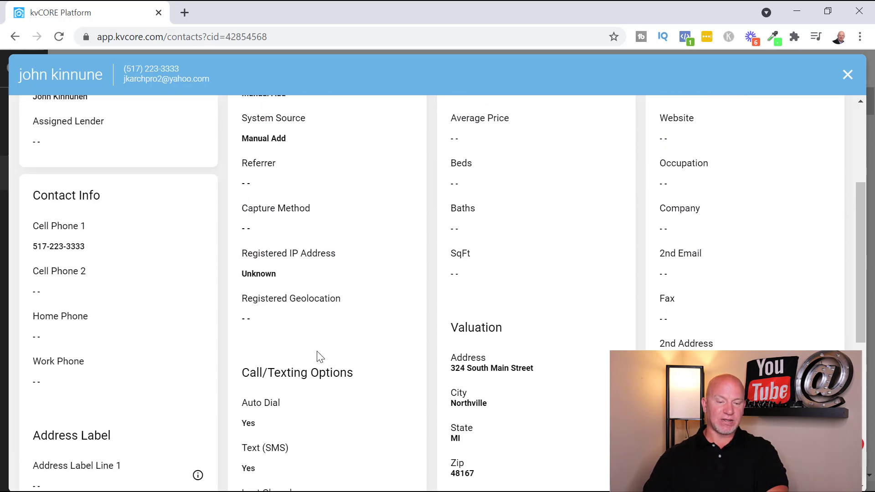
scroll(319, 265, up, 2)
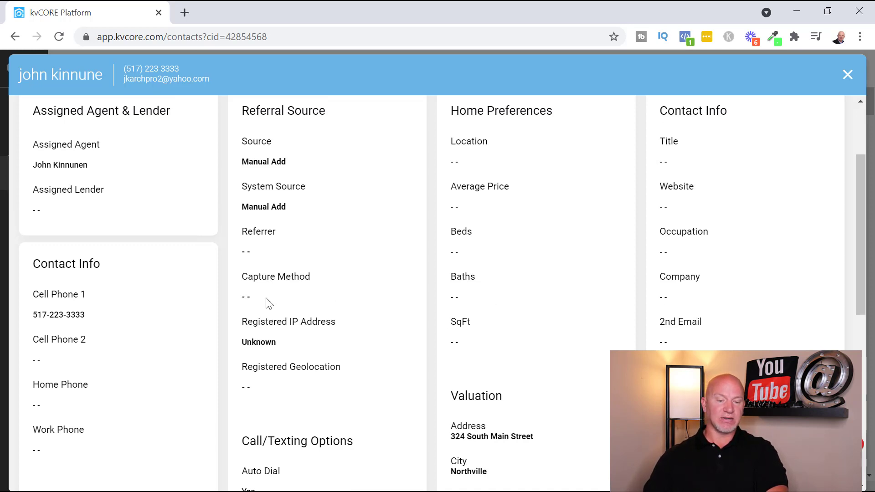
triple_click(272, 208)
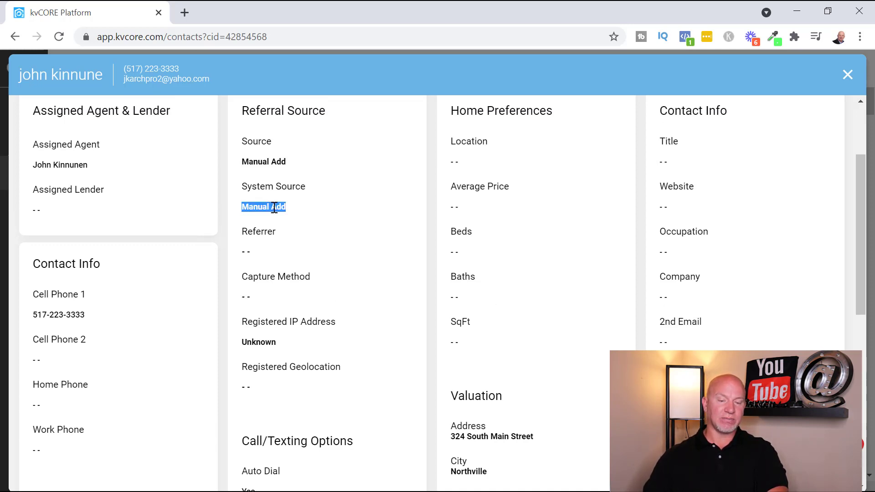
double_click(281, 279)
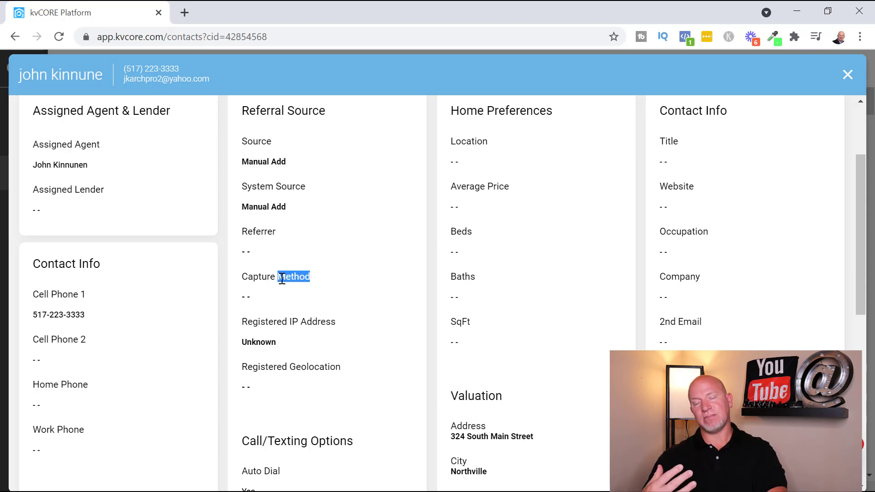
click(281, 280)
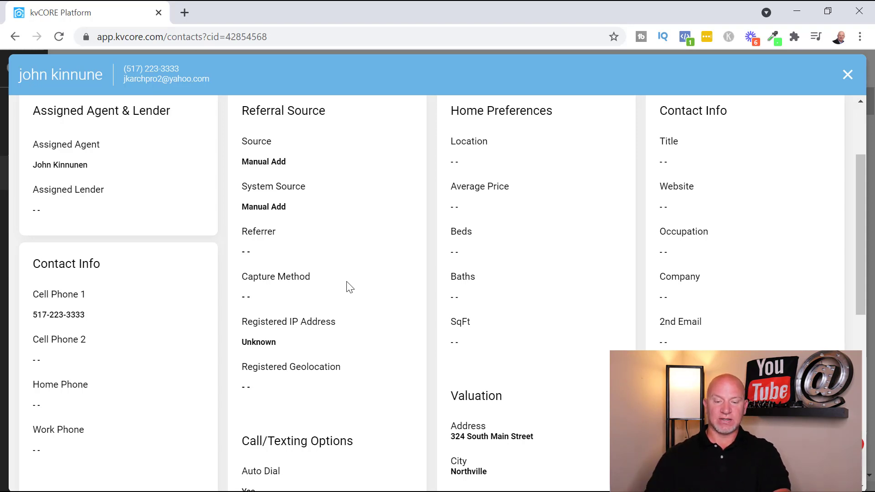
Step: Scroll the profile cards to the Valuation showing the Northville, MI property at $343,000
scroll(545, 315, down, 3)
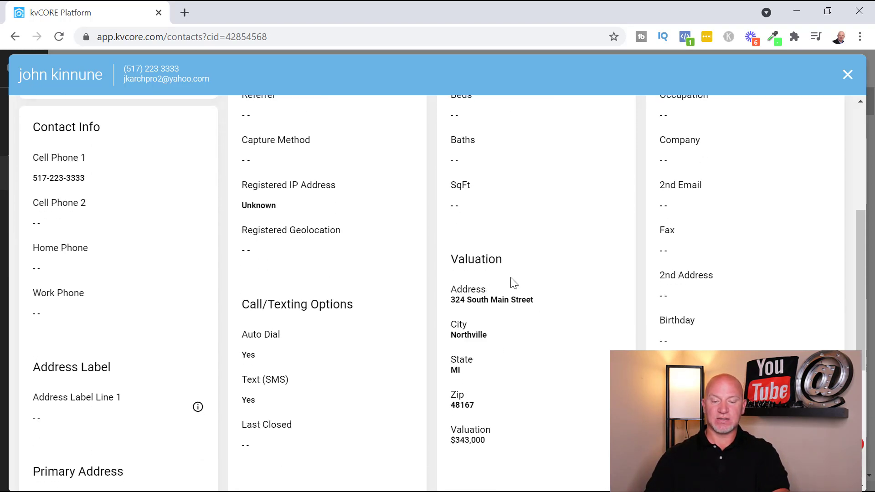
scroll(549, 299, down, 3)
scroll(574, 337, up, 4)
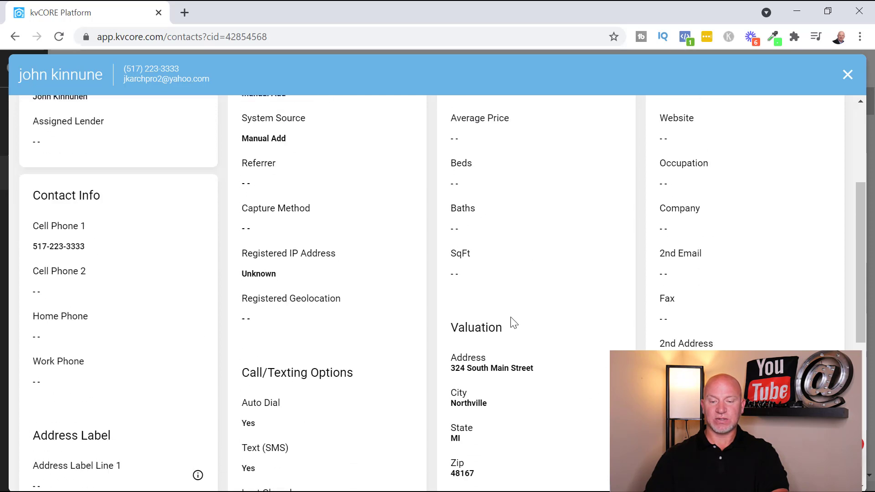
scroll(513, 323, down, 4)
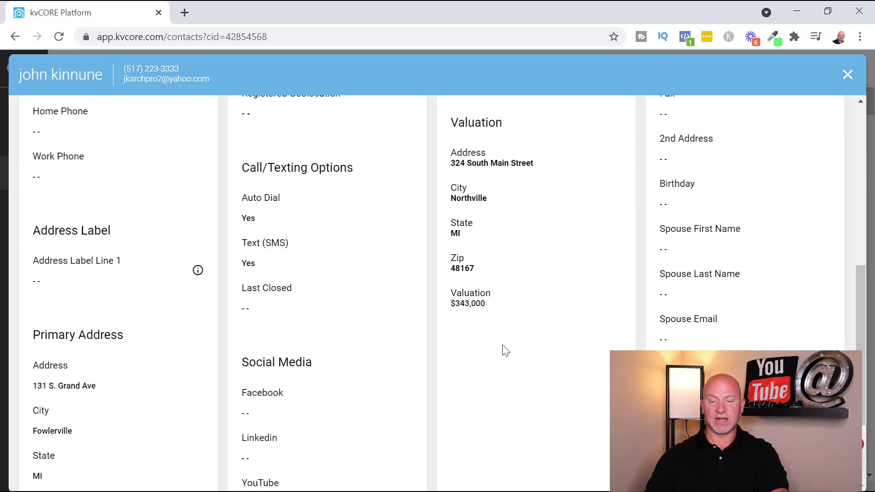
scroll(672, 236, up, 7)
scroll(688, 258, down, 6)
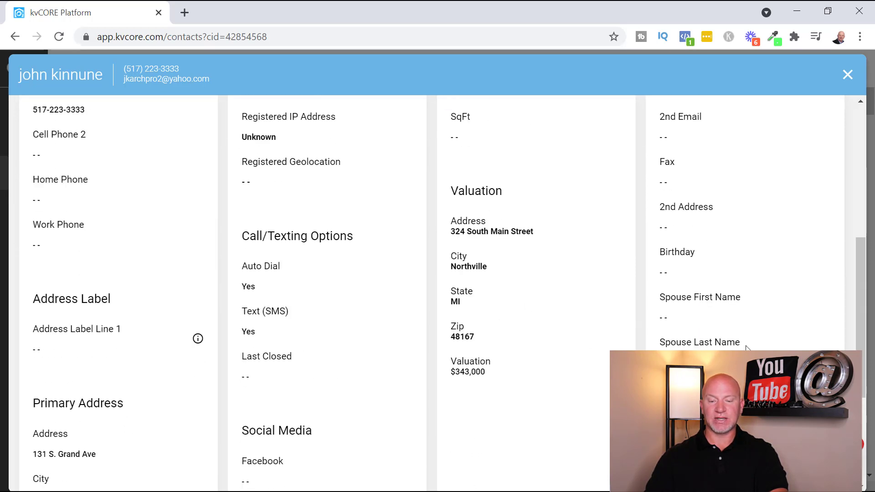
scroll(739, 258, up, 4)
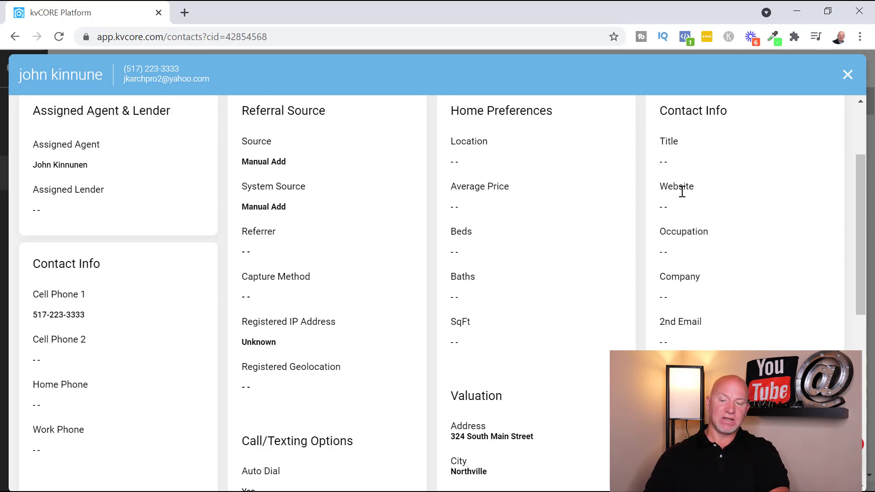
scroll(722, 236, up, 3)
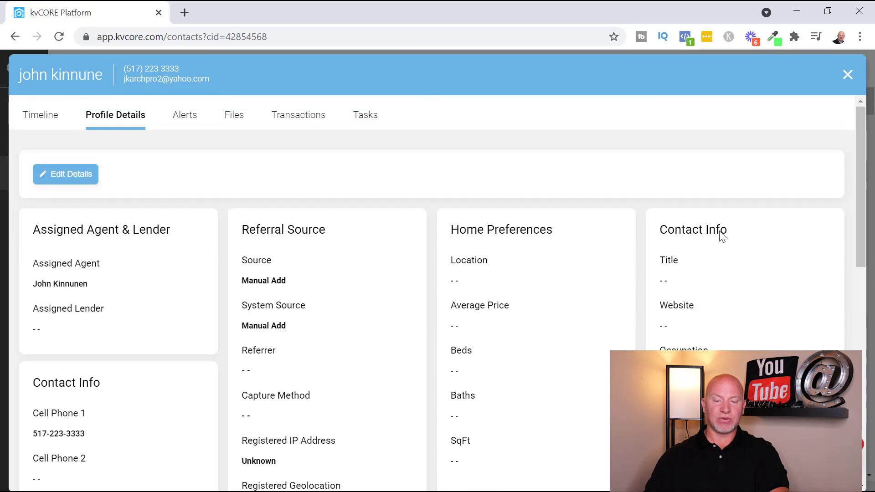
scroll(465, 276, down, 3)
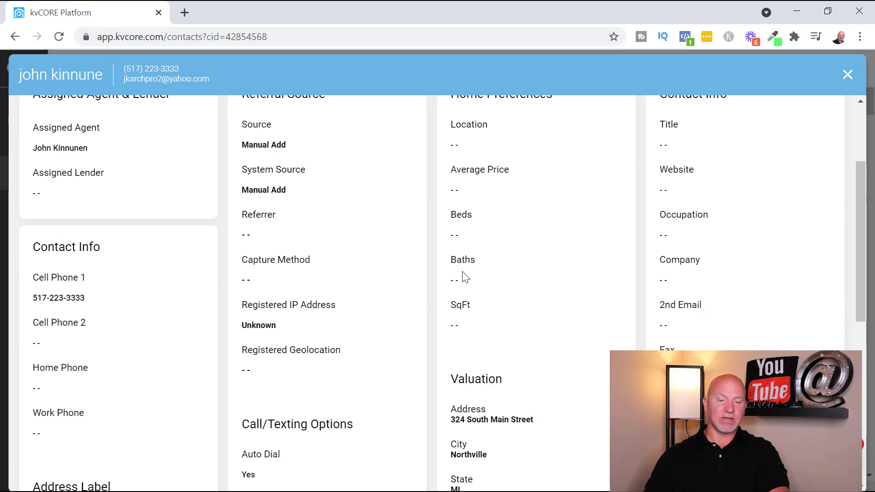
scroll(291, 203, up, 3)
Step: Review the lead's Alerts, Files, Transactions and Tasks tabs, then return to Timeline
click(186, 123)
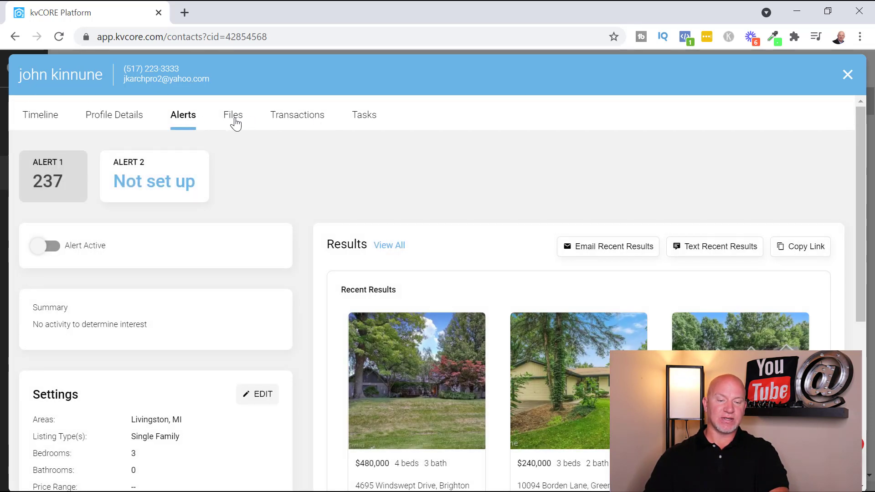
click(234, 120)
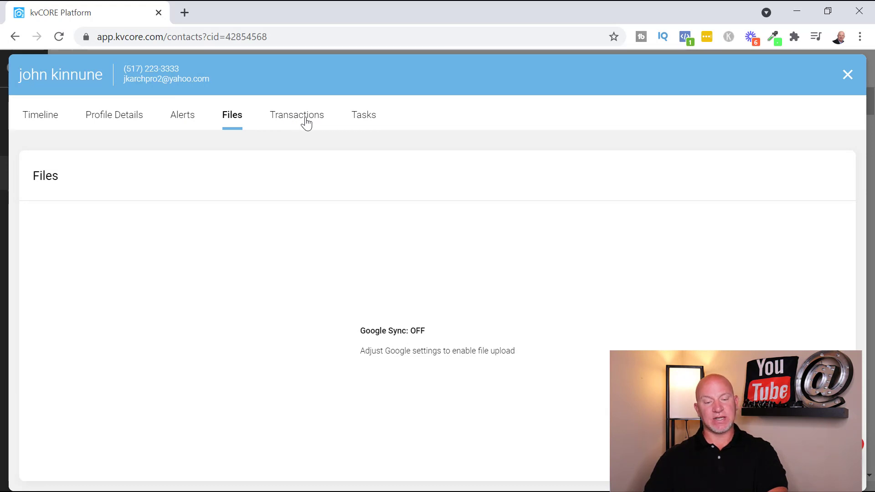
click(307, 122)
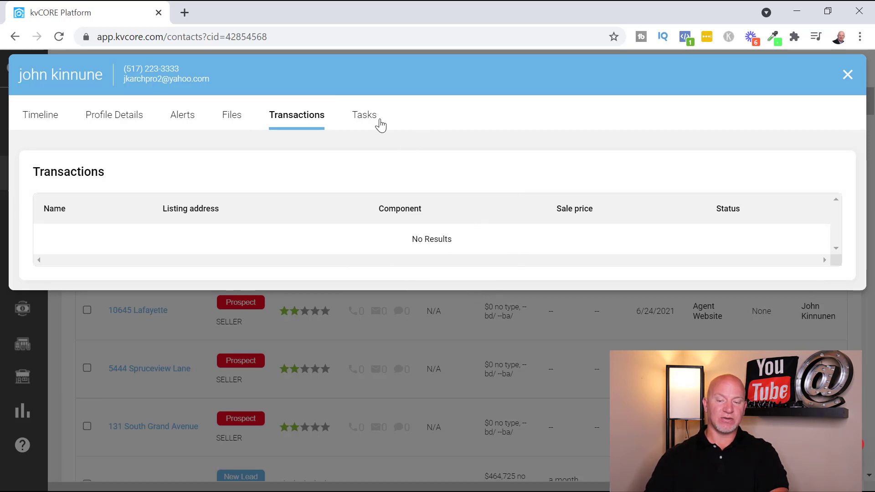
click(364, 112)
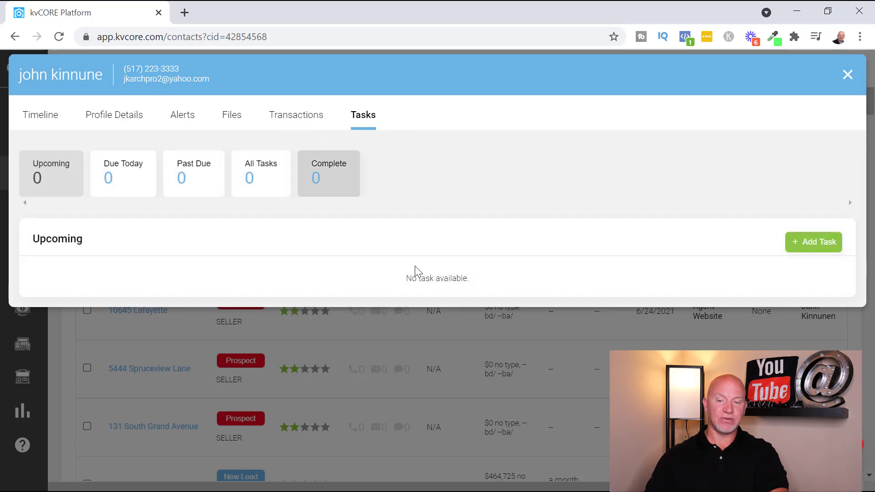
click(39, 114)
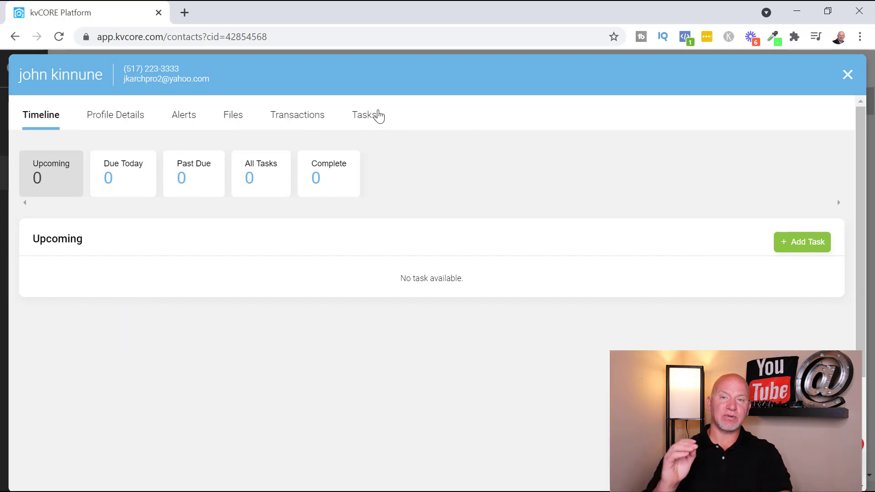